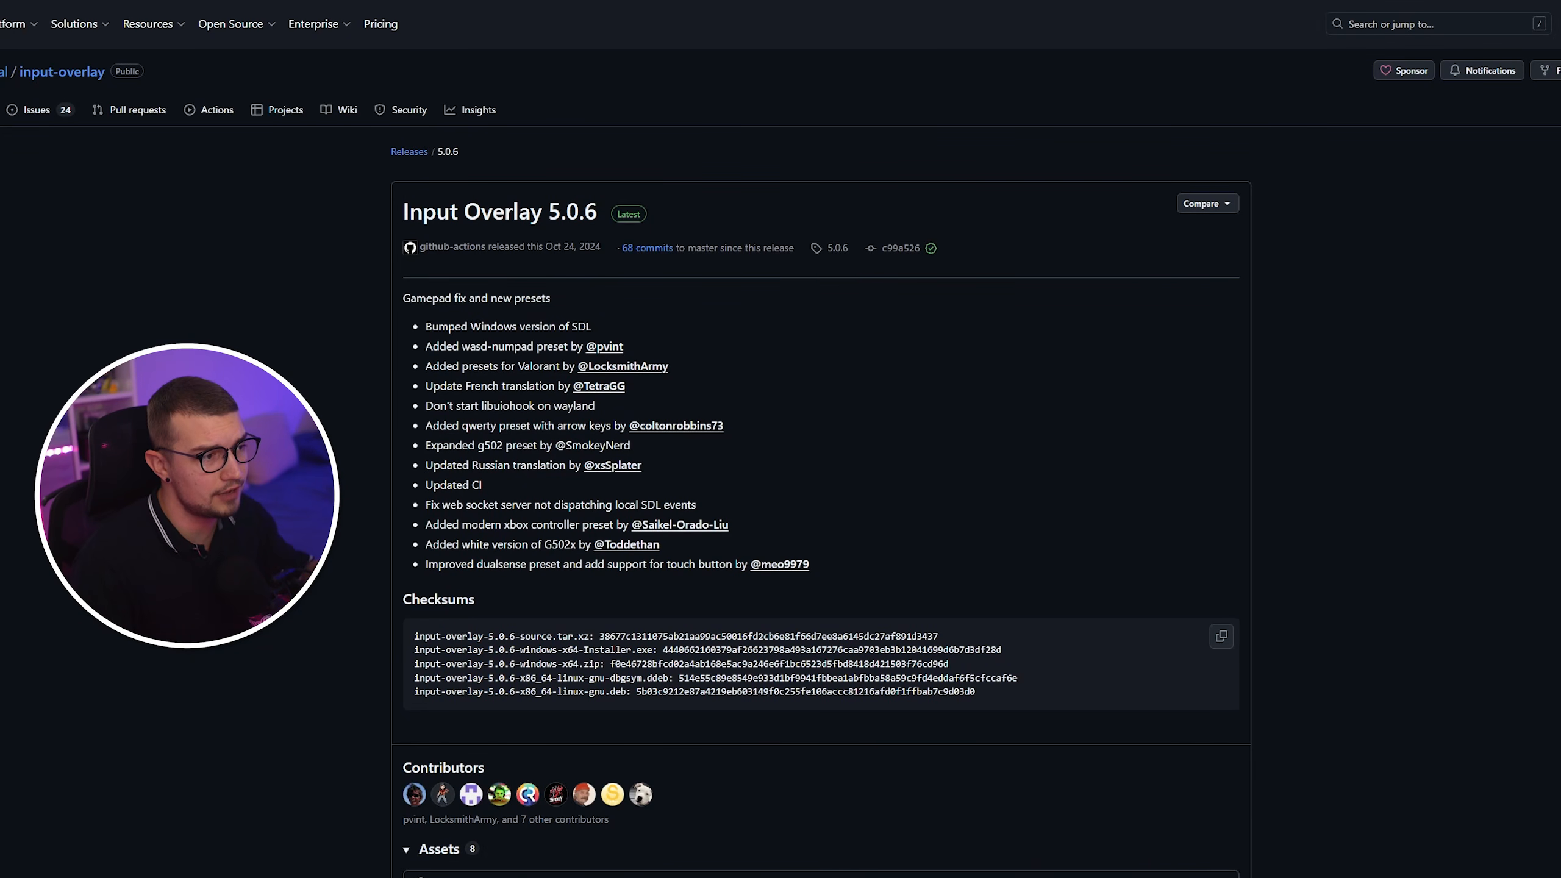
scroll(781, 439, "down", 1)
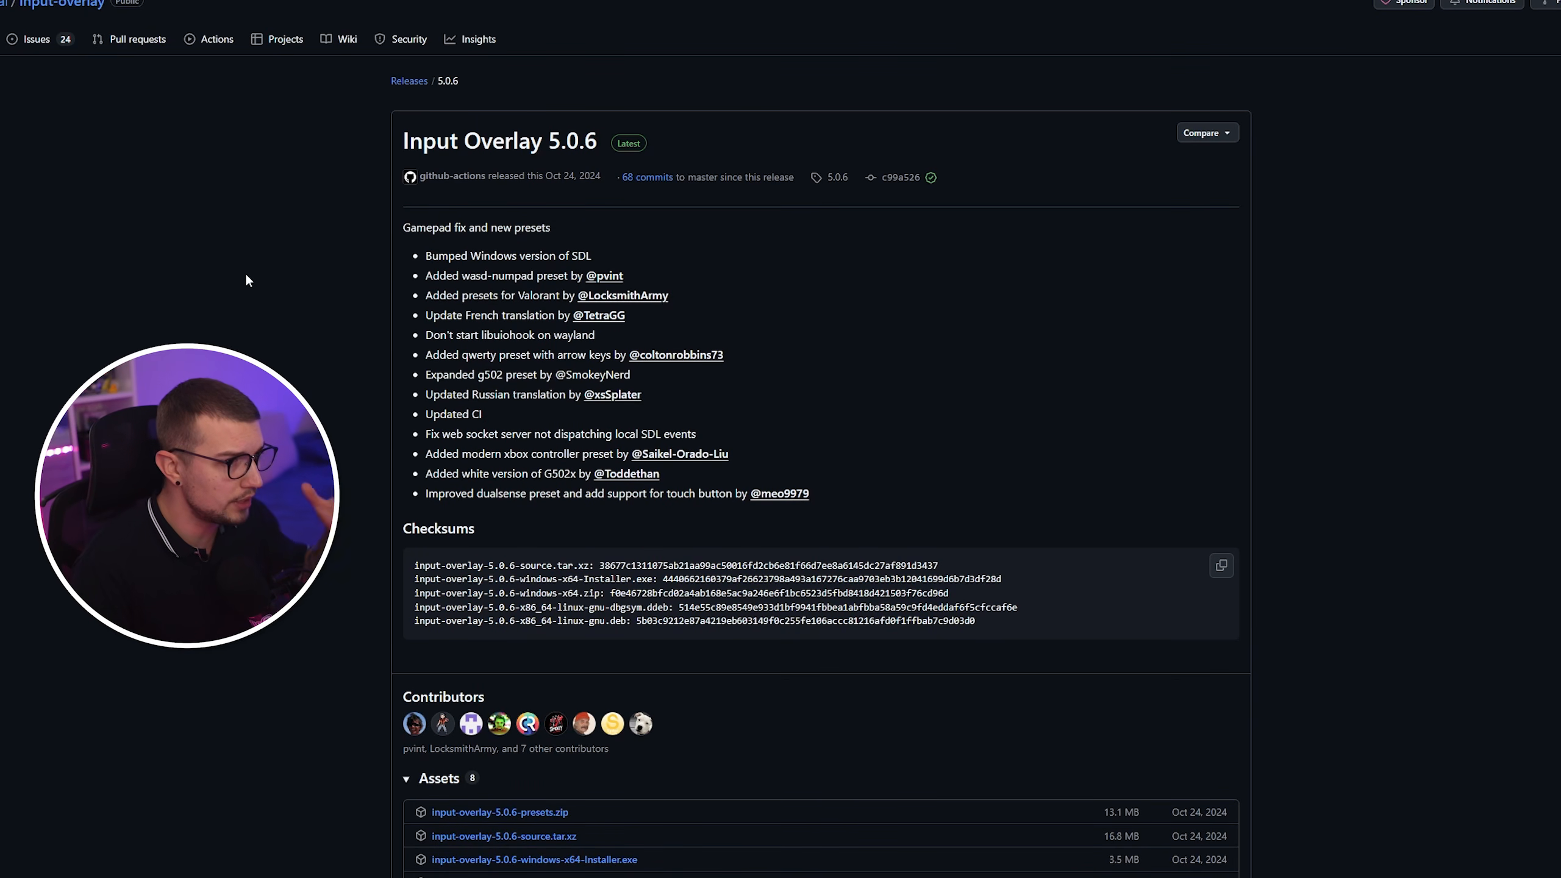
scroll(264, 340, "up", 1)
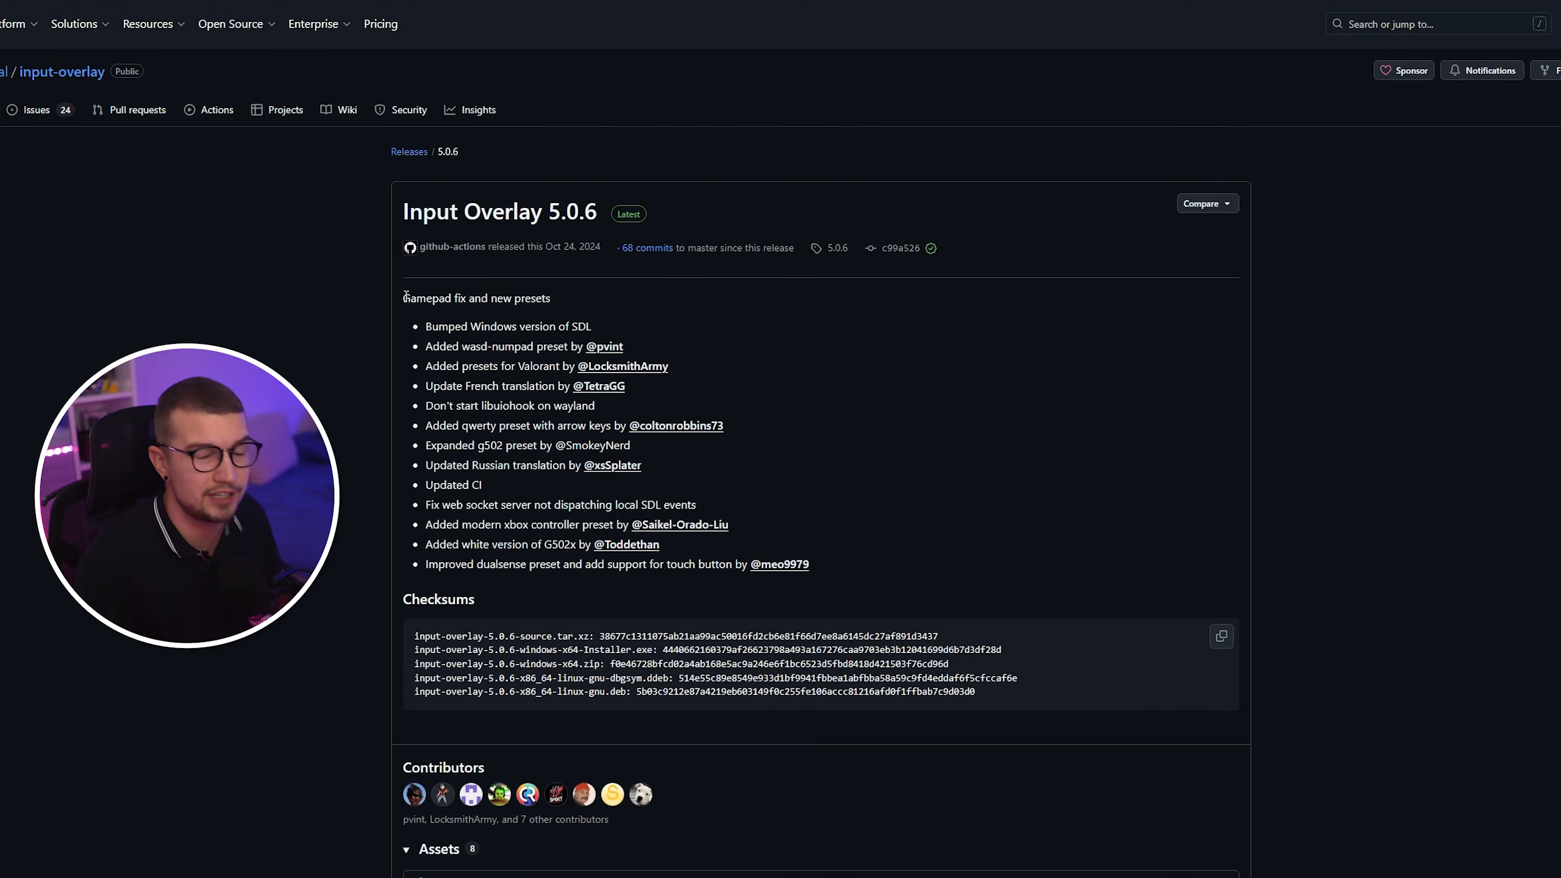
scroll(393, 344, "down", 4)
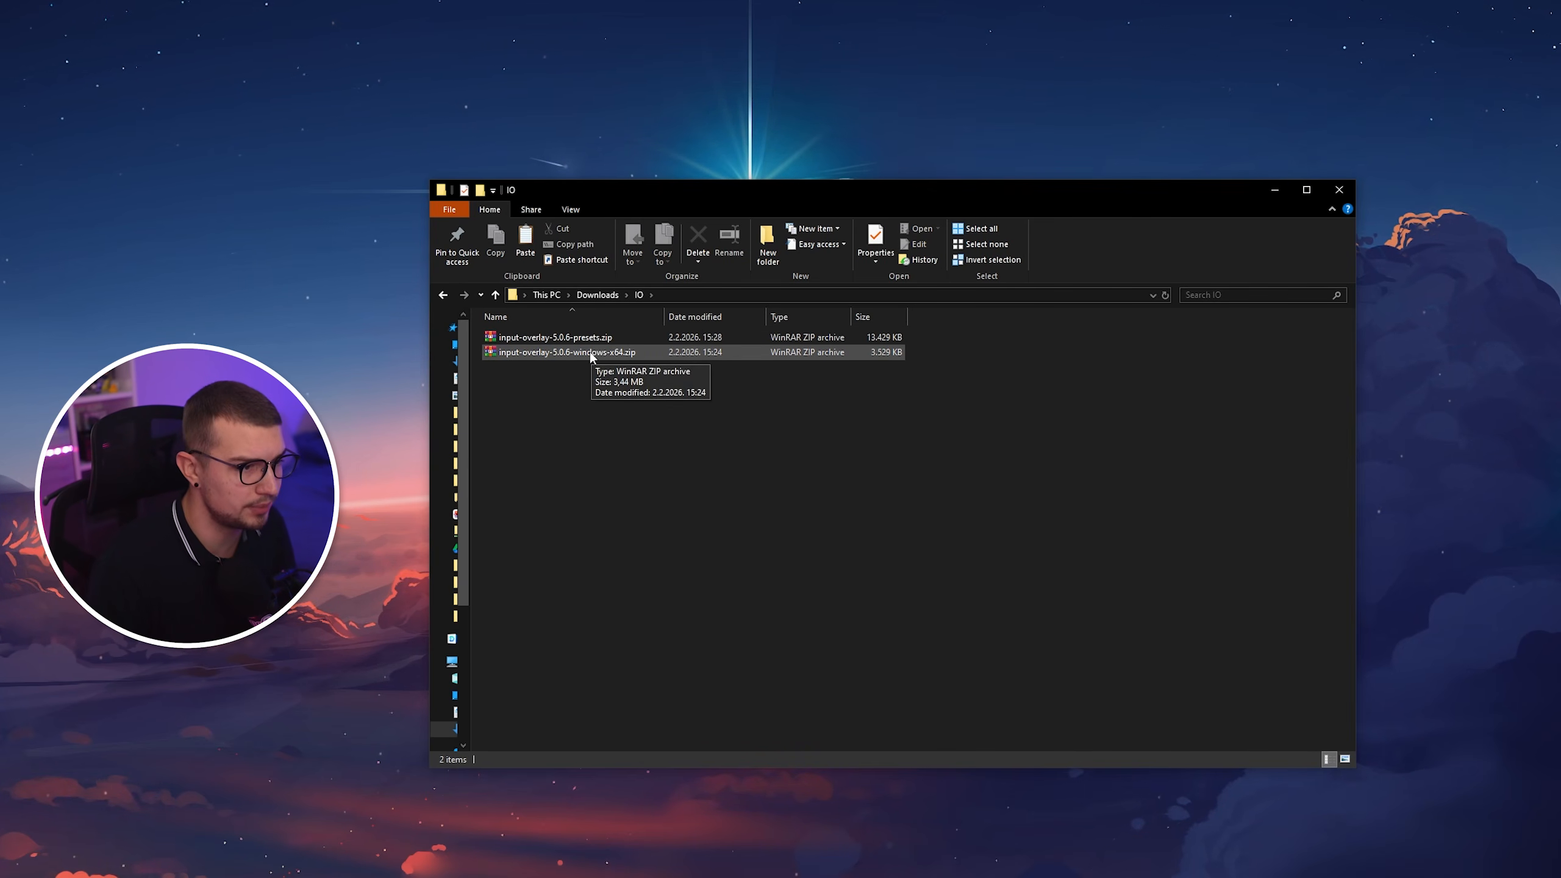
Extract input-overlay-5.0.6-windows-x64.zip and input-overlay-5.0.6-presets.zip, each into a folder named after the archive.
right_click(590, 352)
left_click(630, 441)
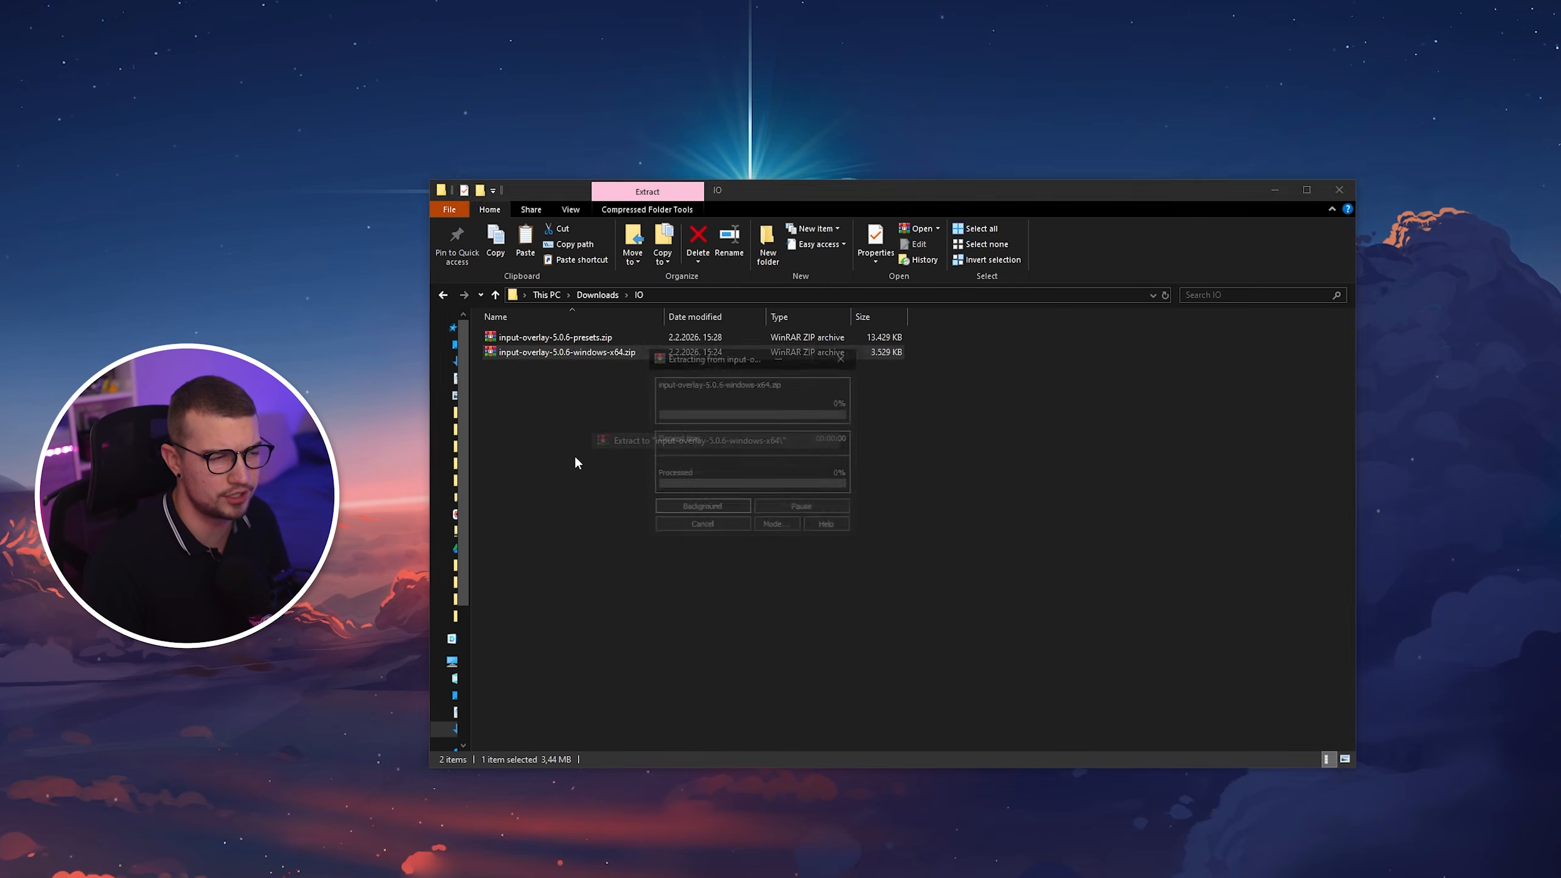
right_click(544, 351)
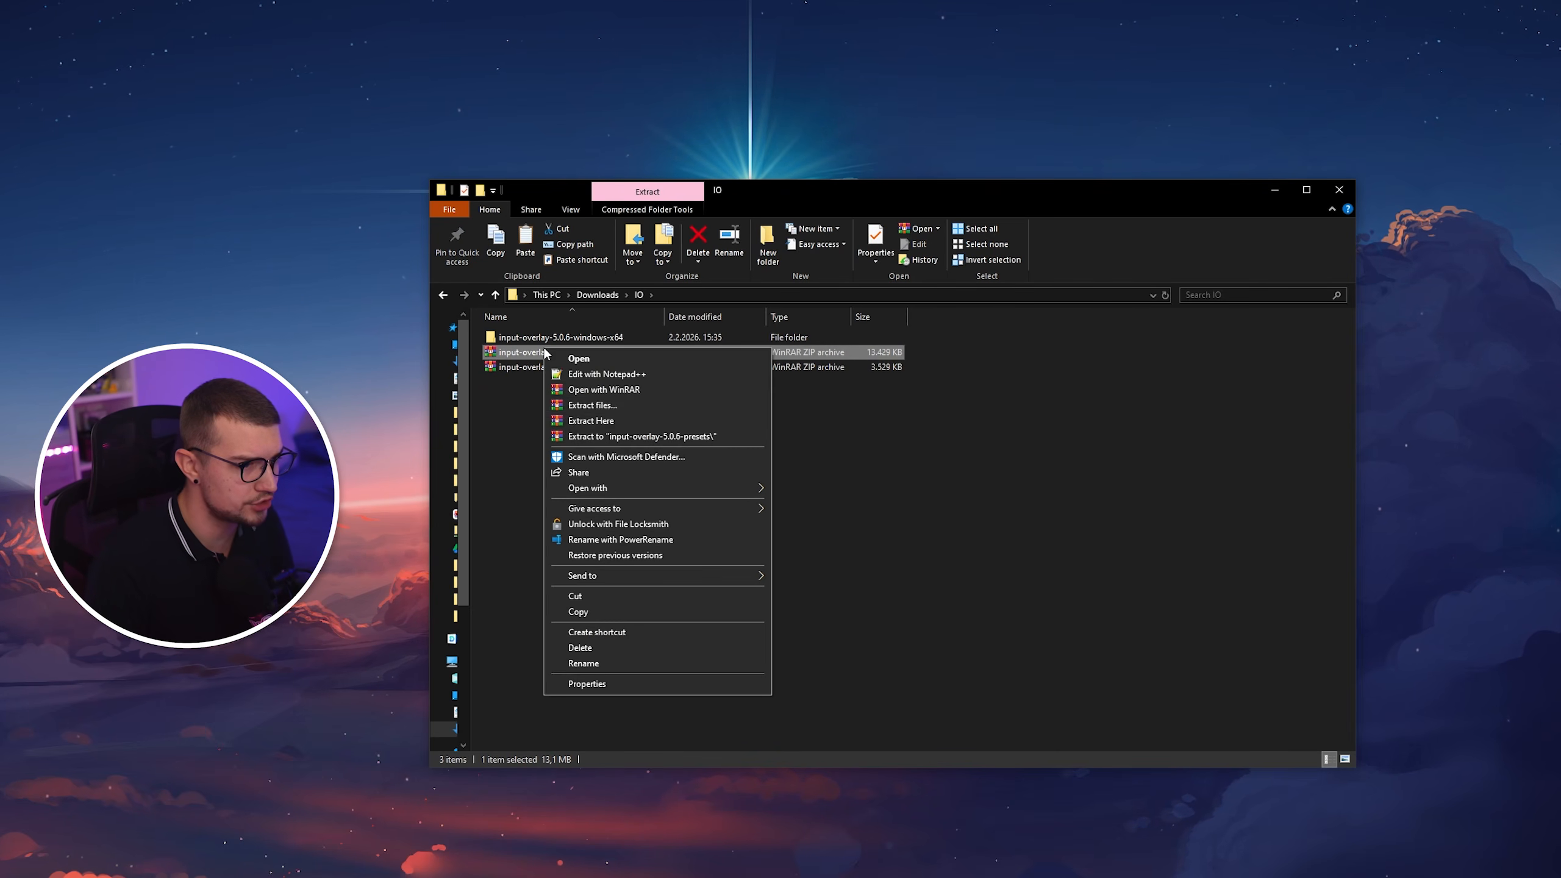
left_click(615, 436)
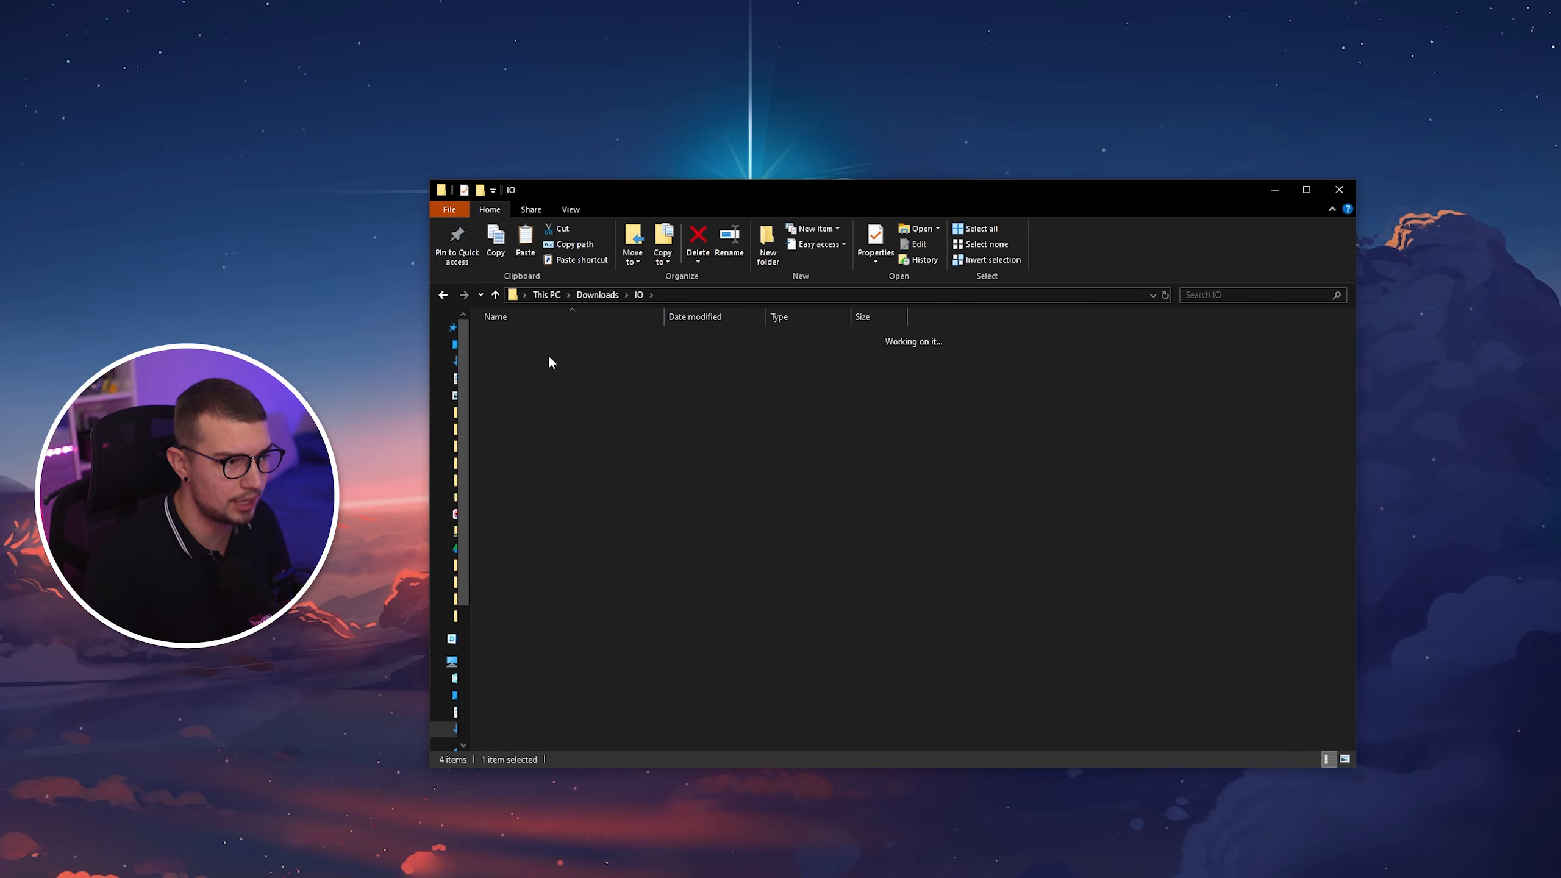
Copy the data, io_client and obs-plugins folders from the extracted input-overlay-5.0.6-windows-x64 folder into C:\Program Files\obs-studio Portable.
double_click(549, 362)
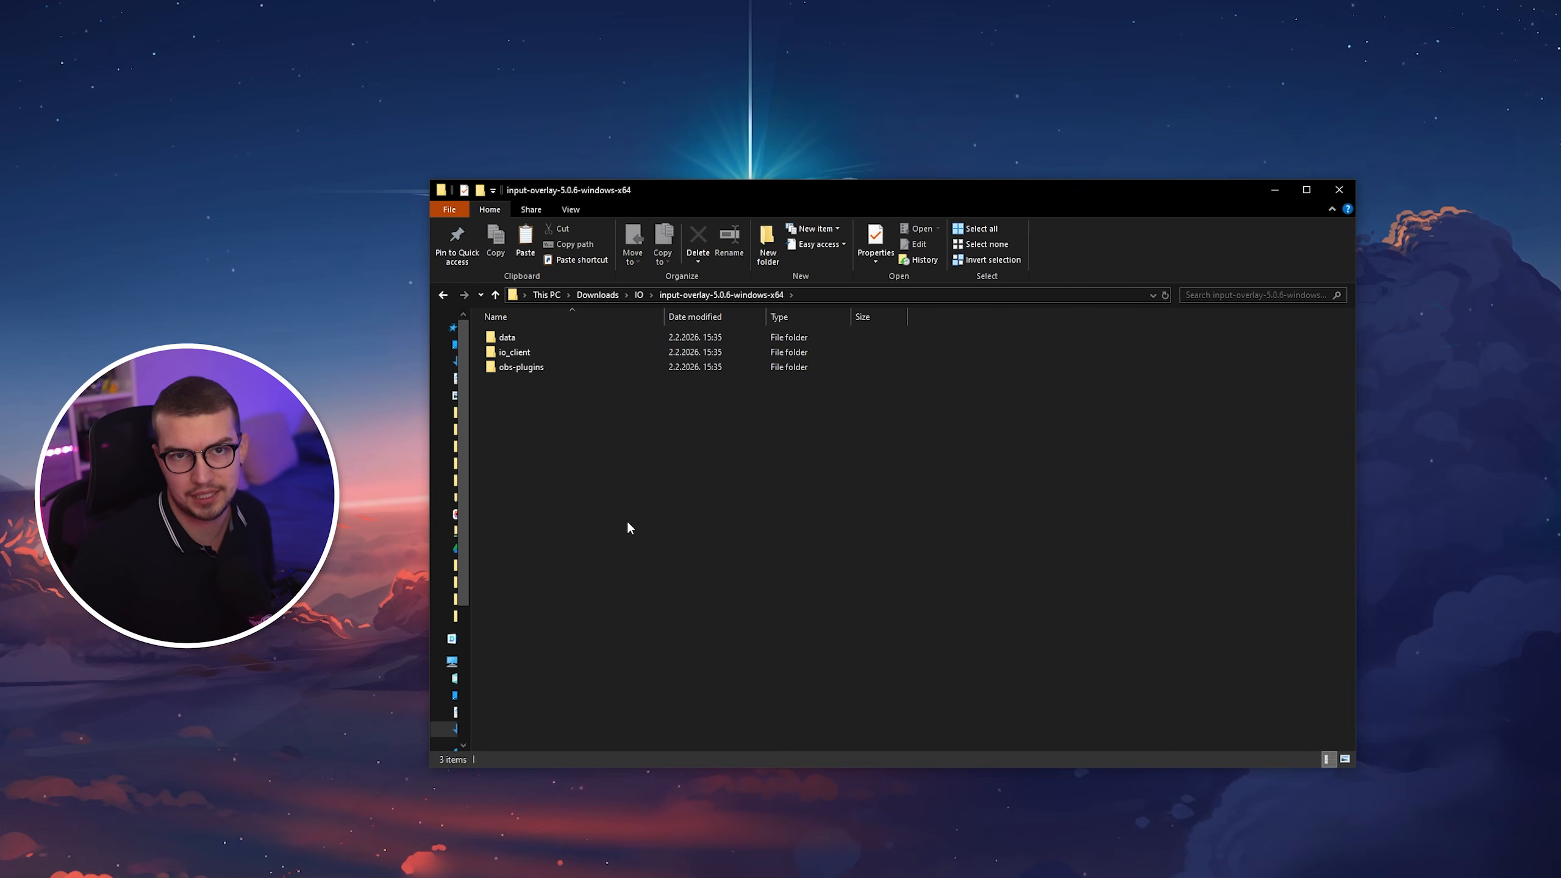
left_click_drag(550, 405, 532, 343)
right_click(533, 343)
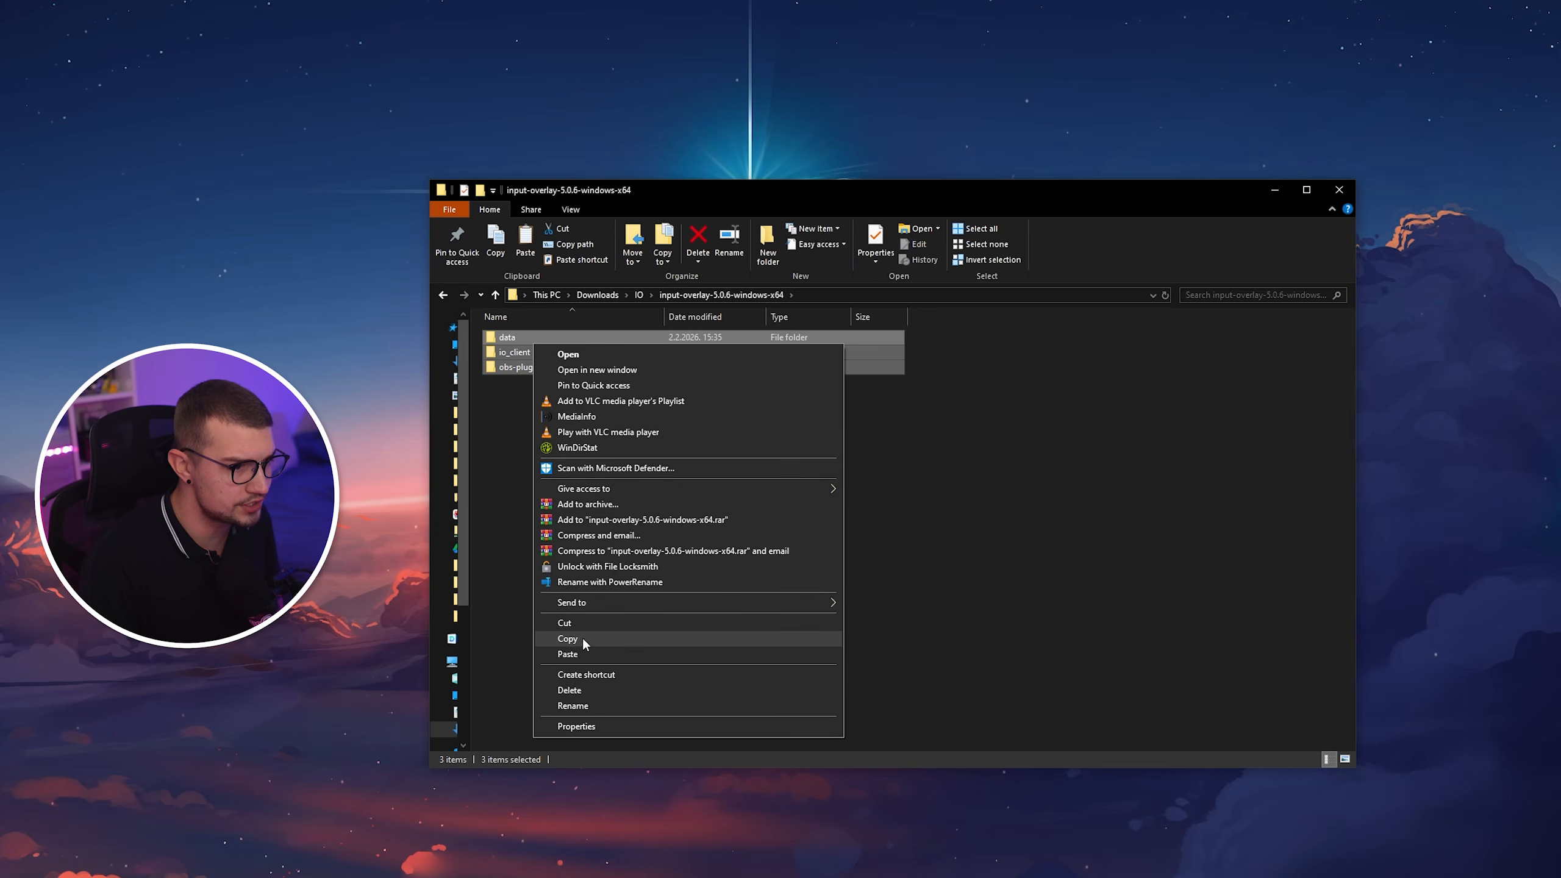
left_click(584, 640)
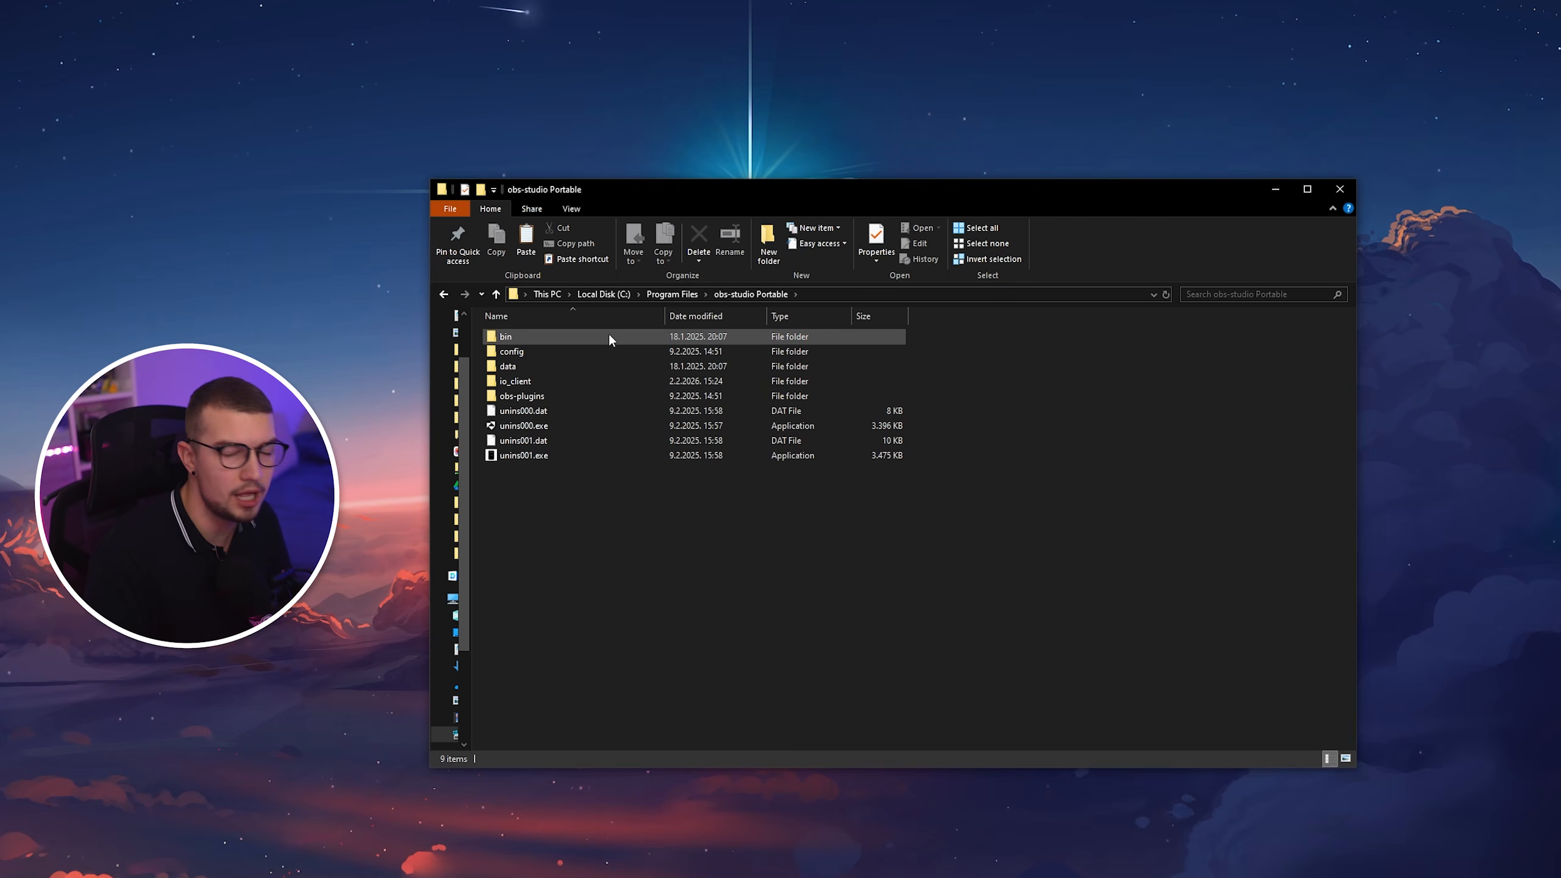
right_click(564, 482)
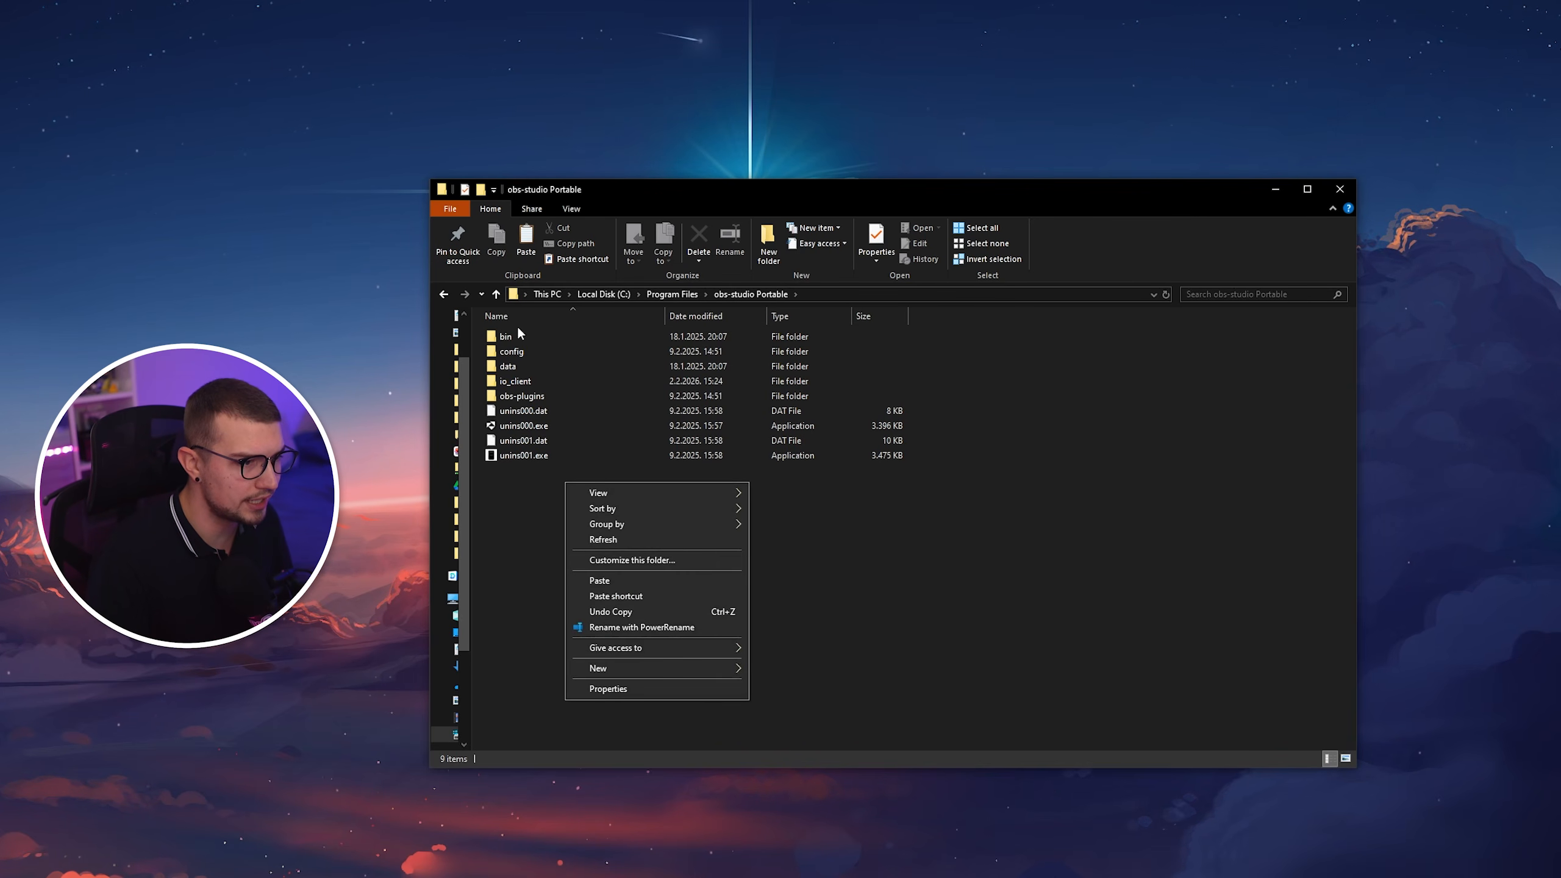
left_click(598, 581)
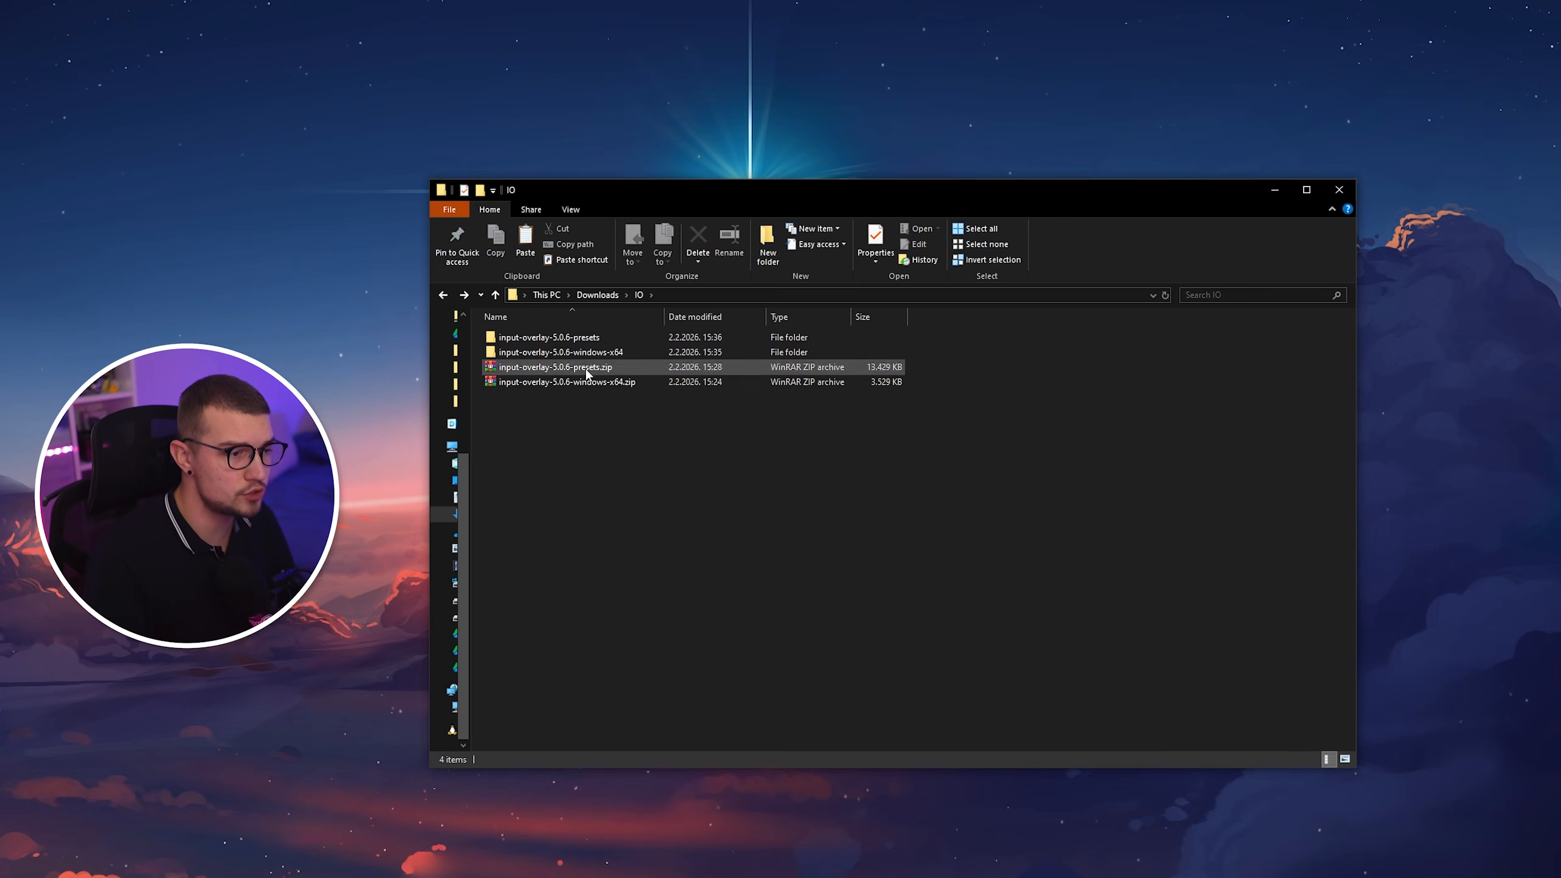
Extract the inner input-overlay-5.0.6-presets.zip into its own folder and look into its wasd preset folder.
double_click(573, 339)
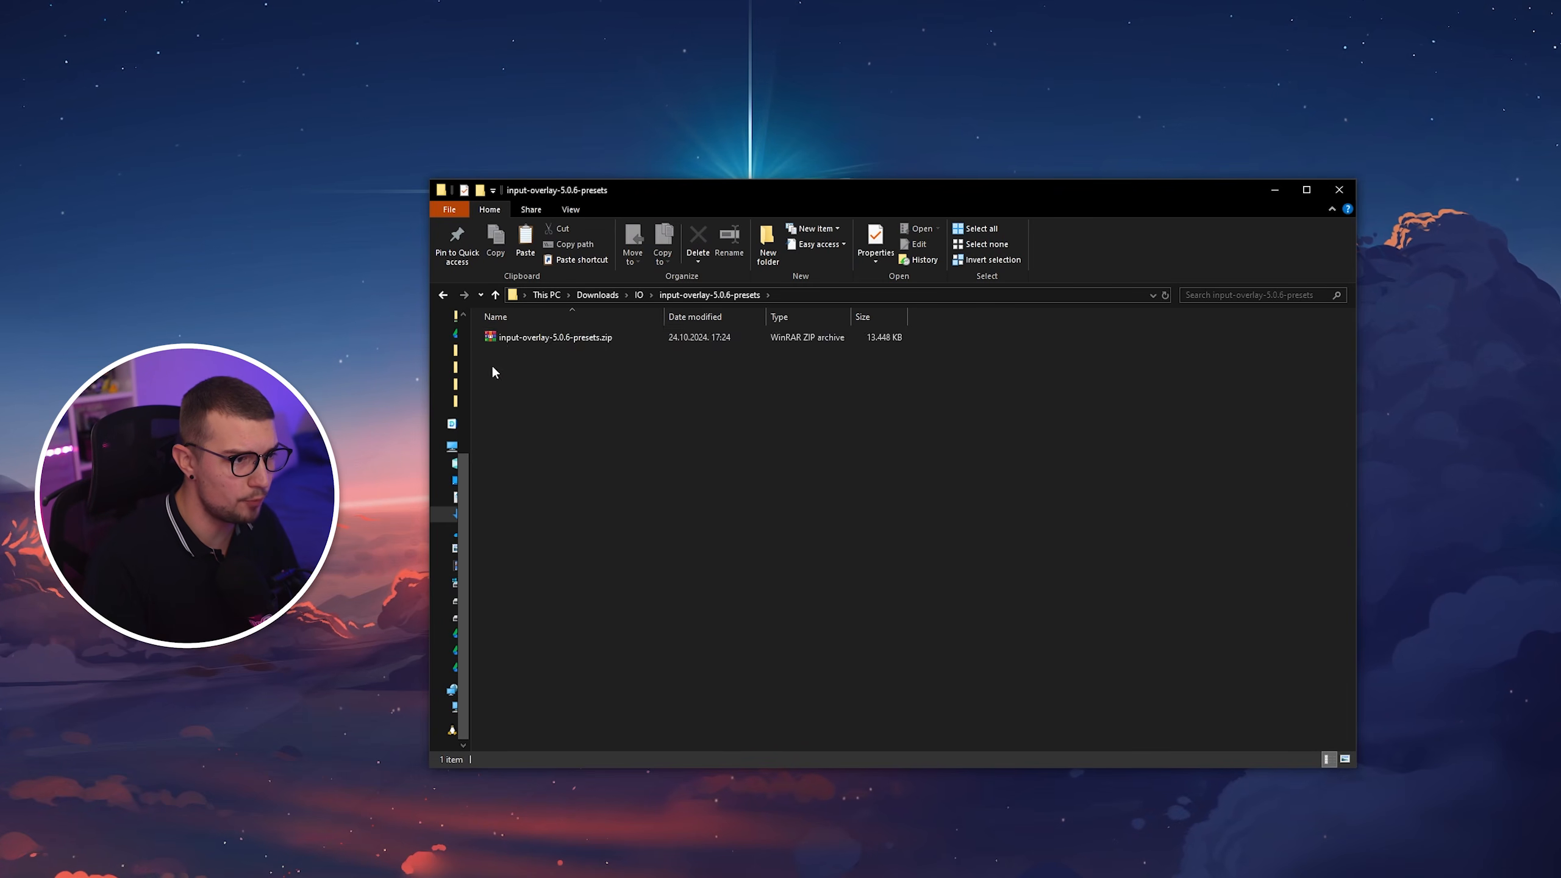
right_click(572, 338)
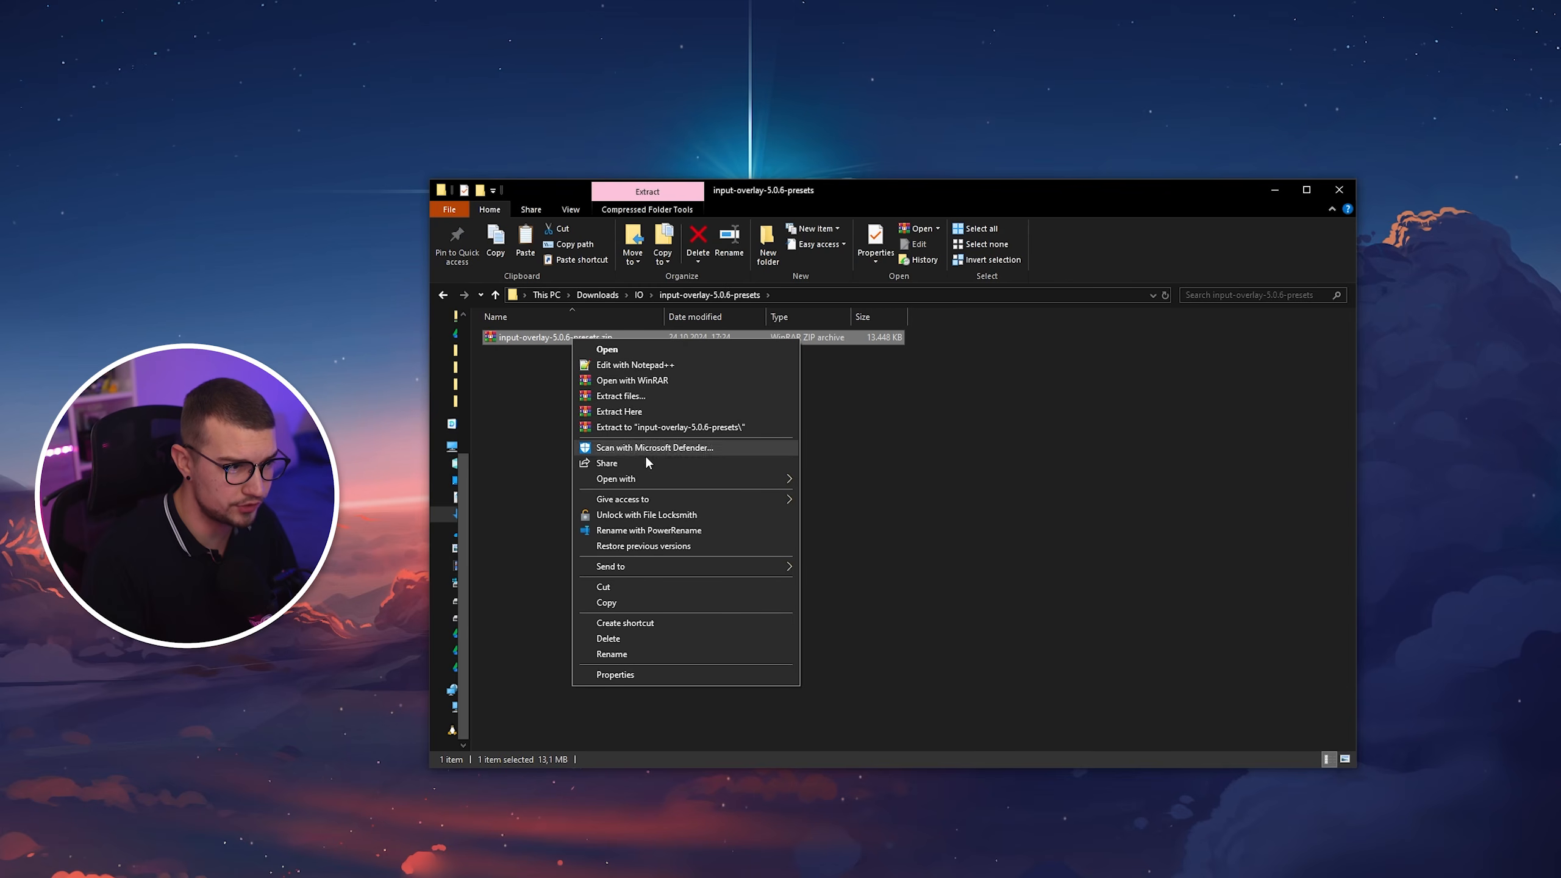
left_click(633, 427)
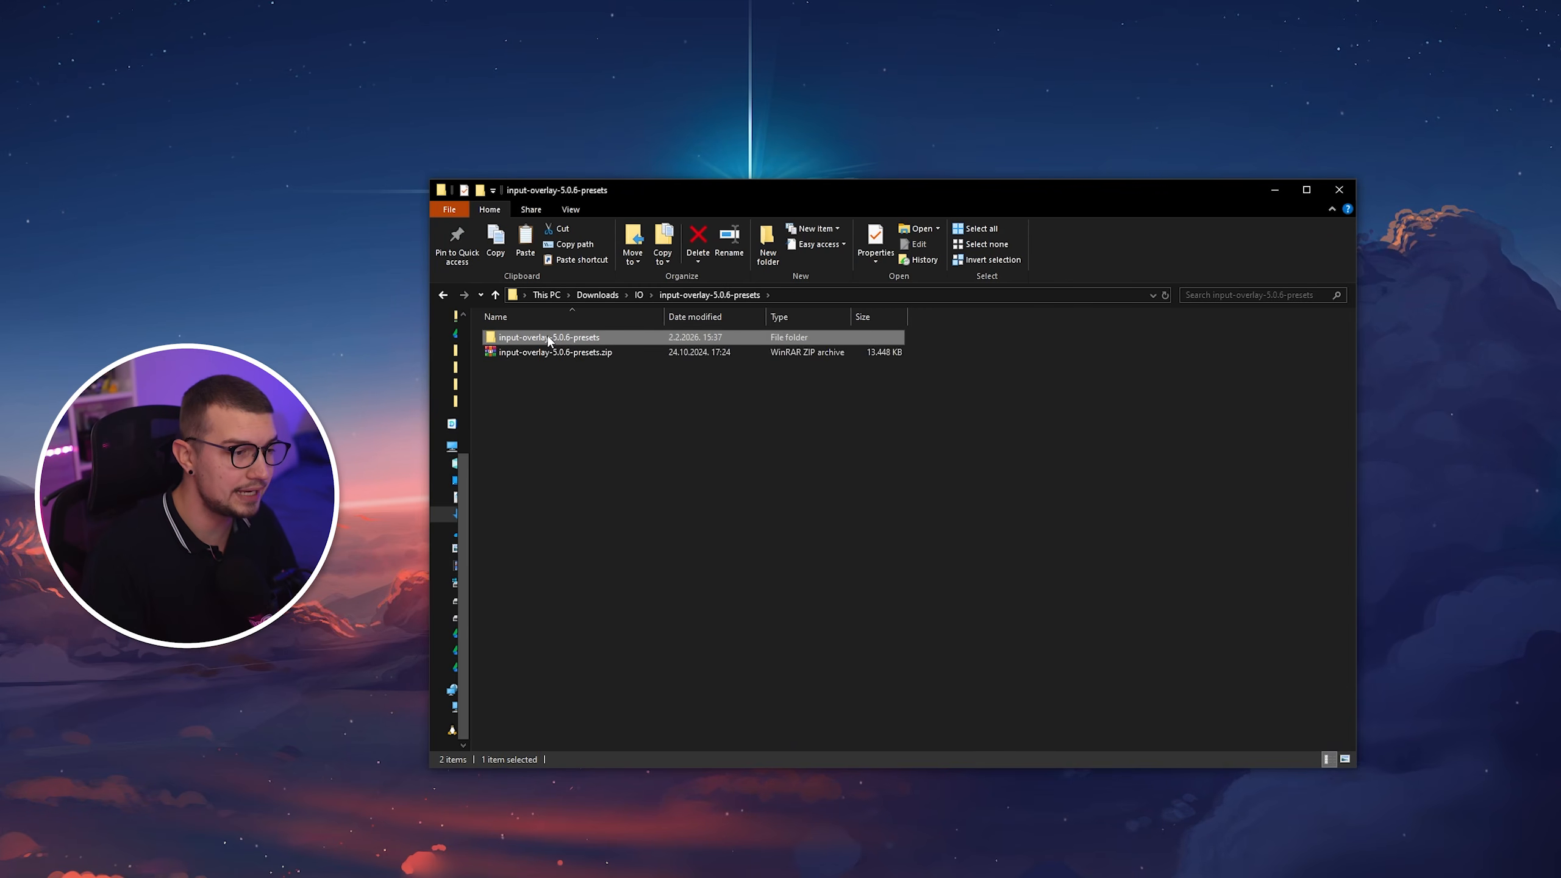
double_click(547, 337)
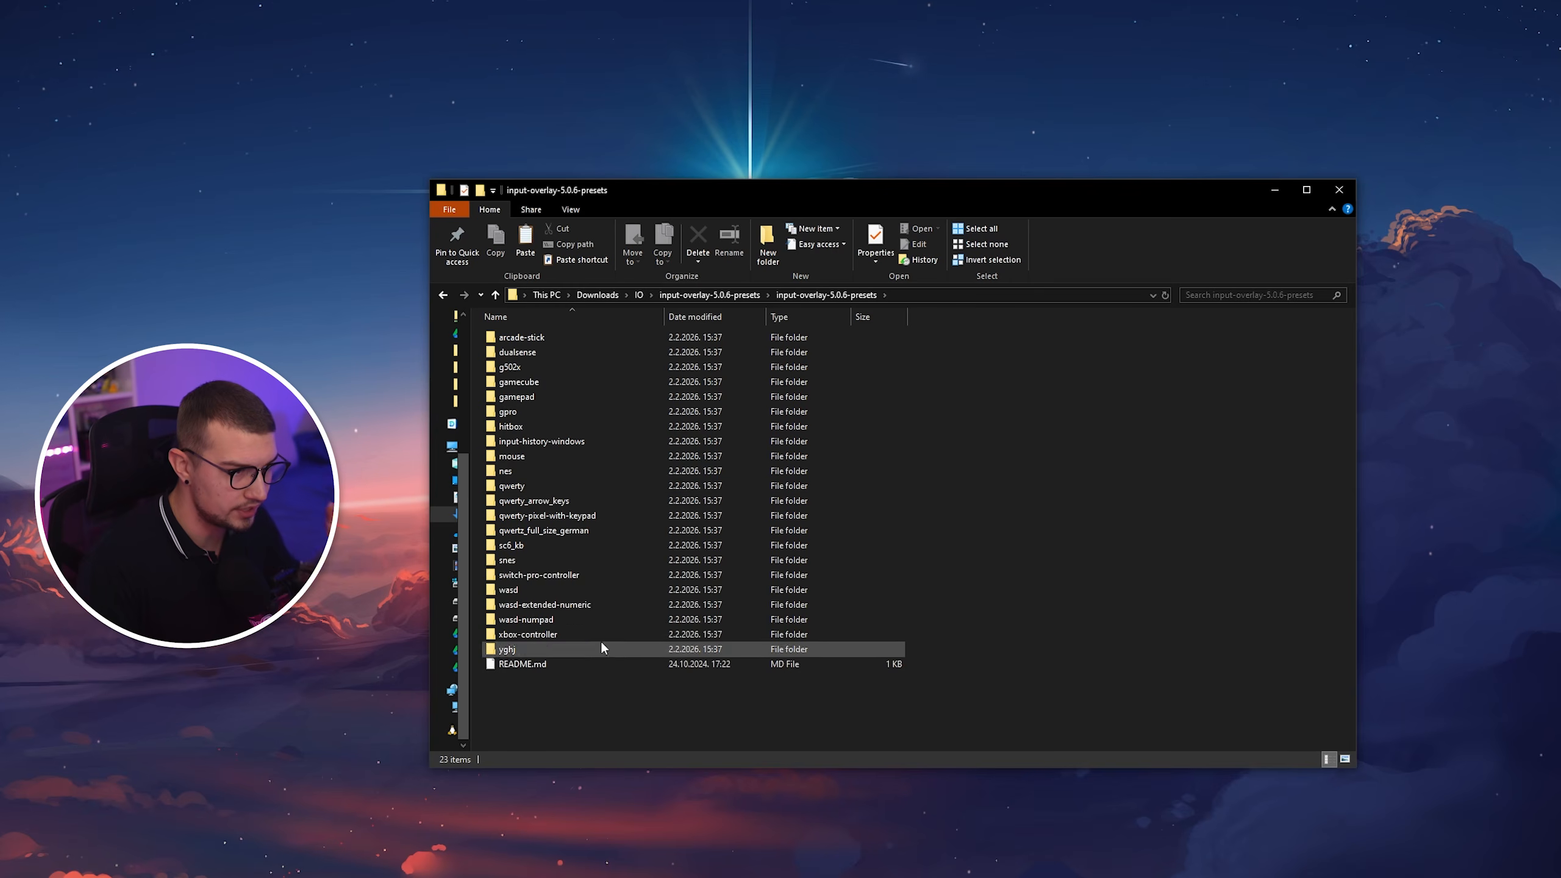
double_click(604, 590)
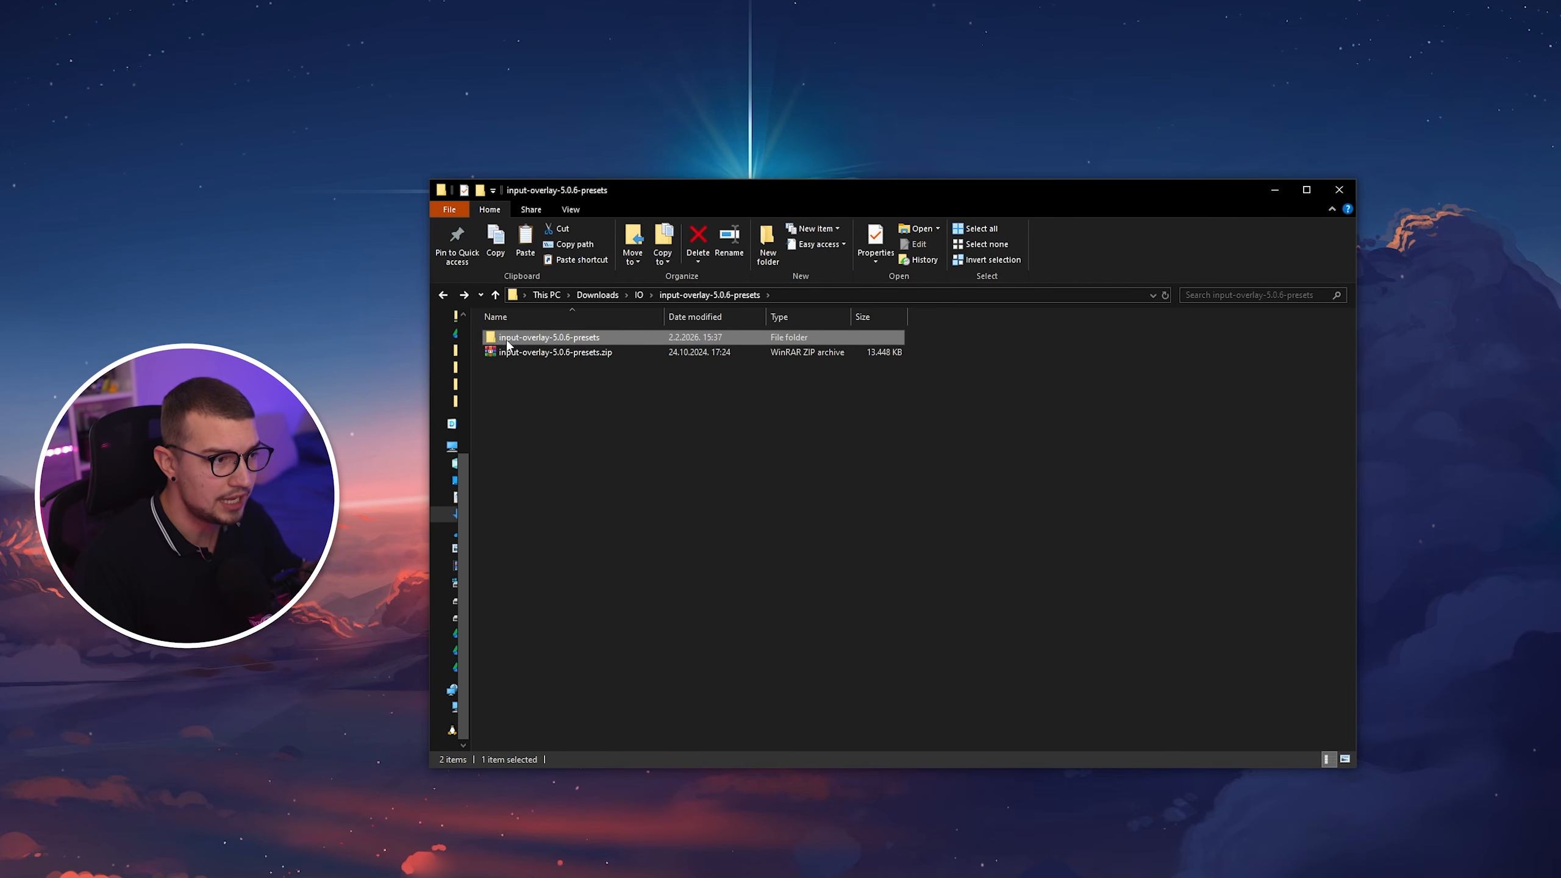
Copy the inner input-overlay-5.0.6-presets folder and create a new folder named IO Presets in obs-studio Portable.
right_click(562, 337)
left_click(639, 716)
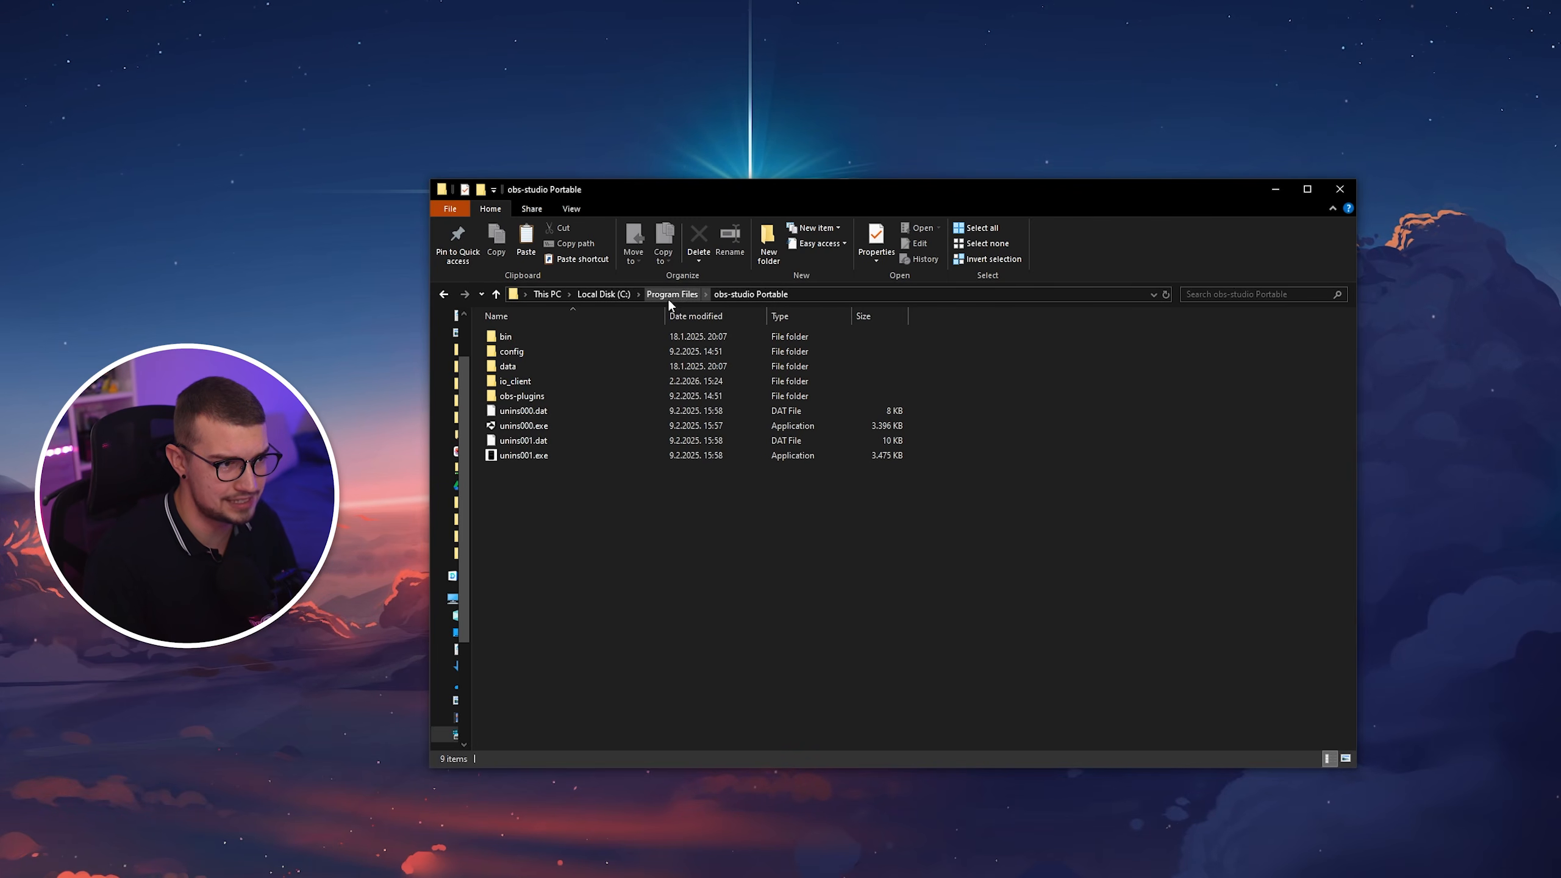
right_click(553, 531)
mouse_move(652, 709)
left_click(745, 704)
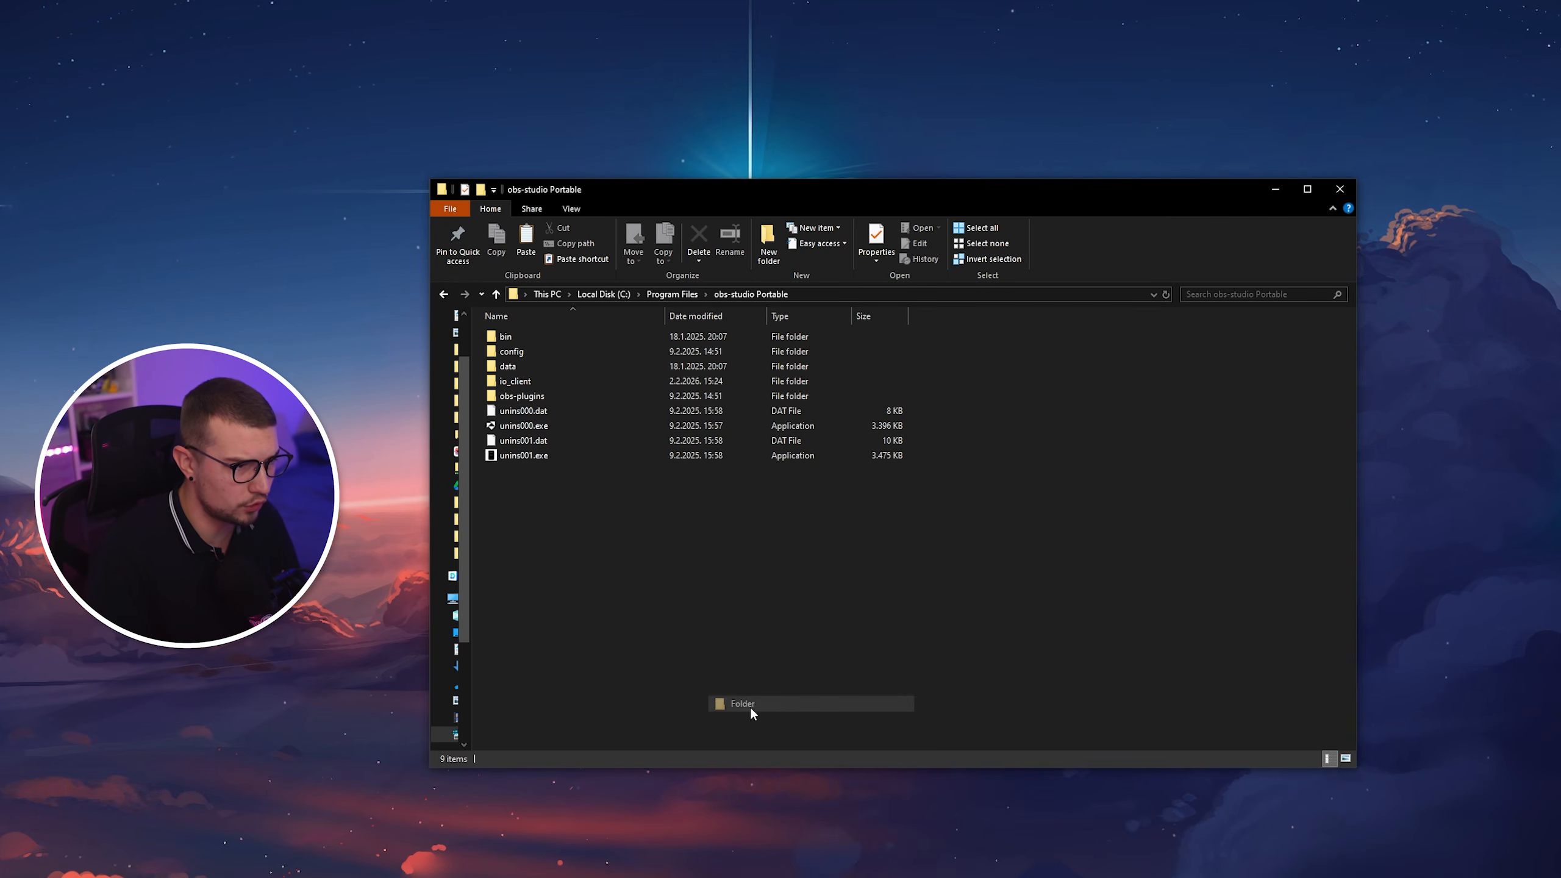
type("IO Presets")
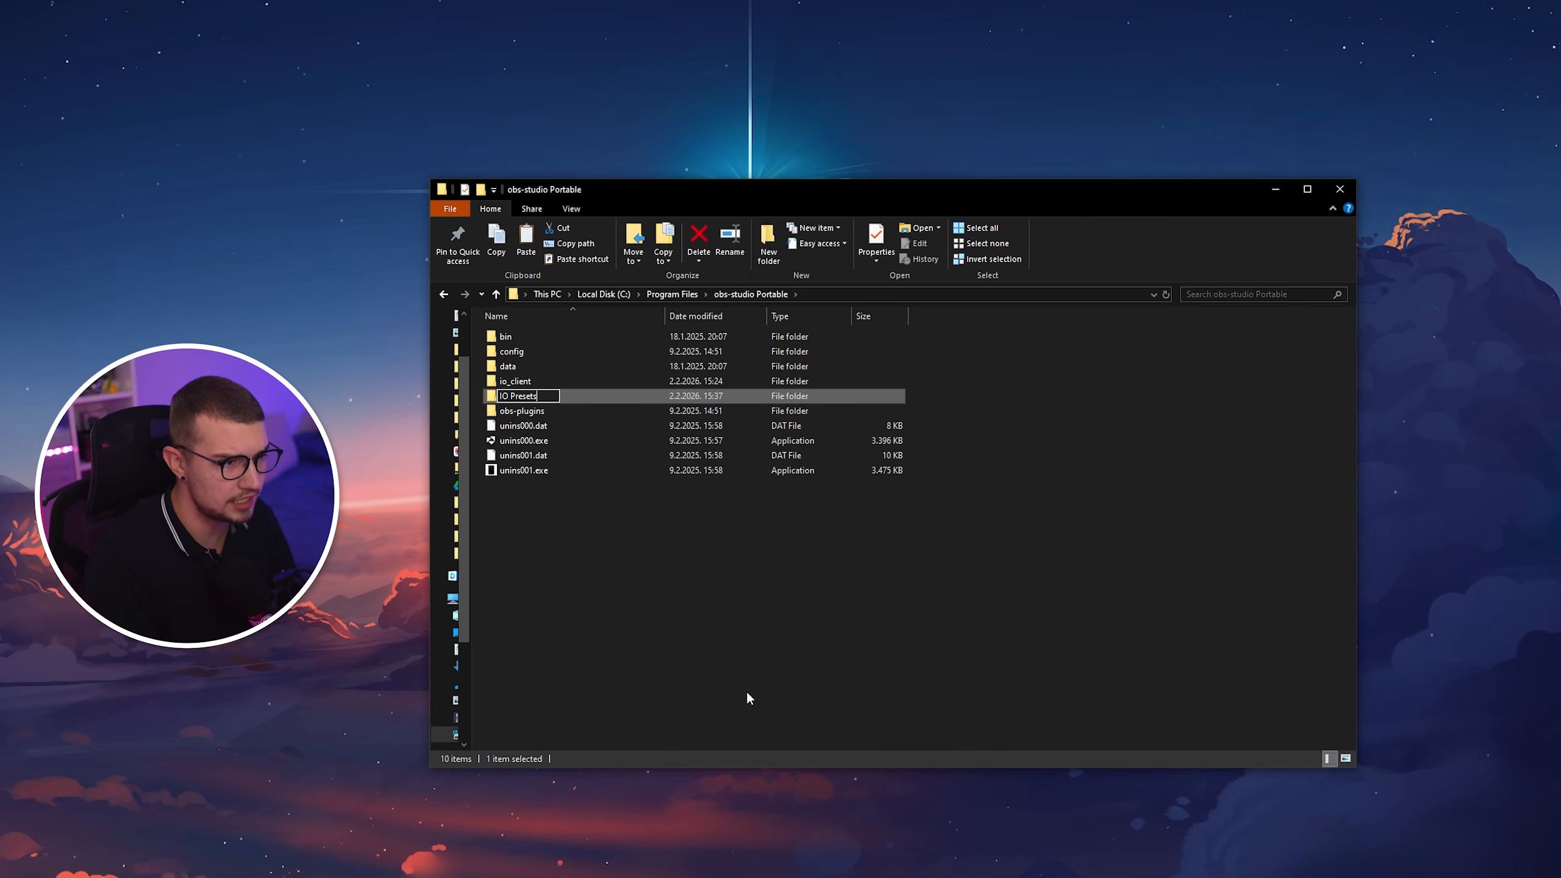
key("Return")
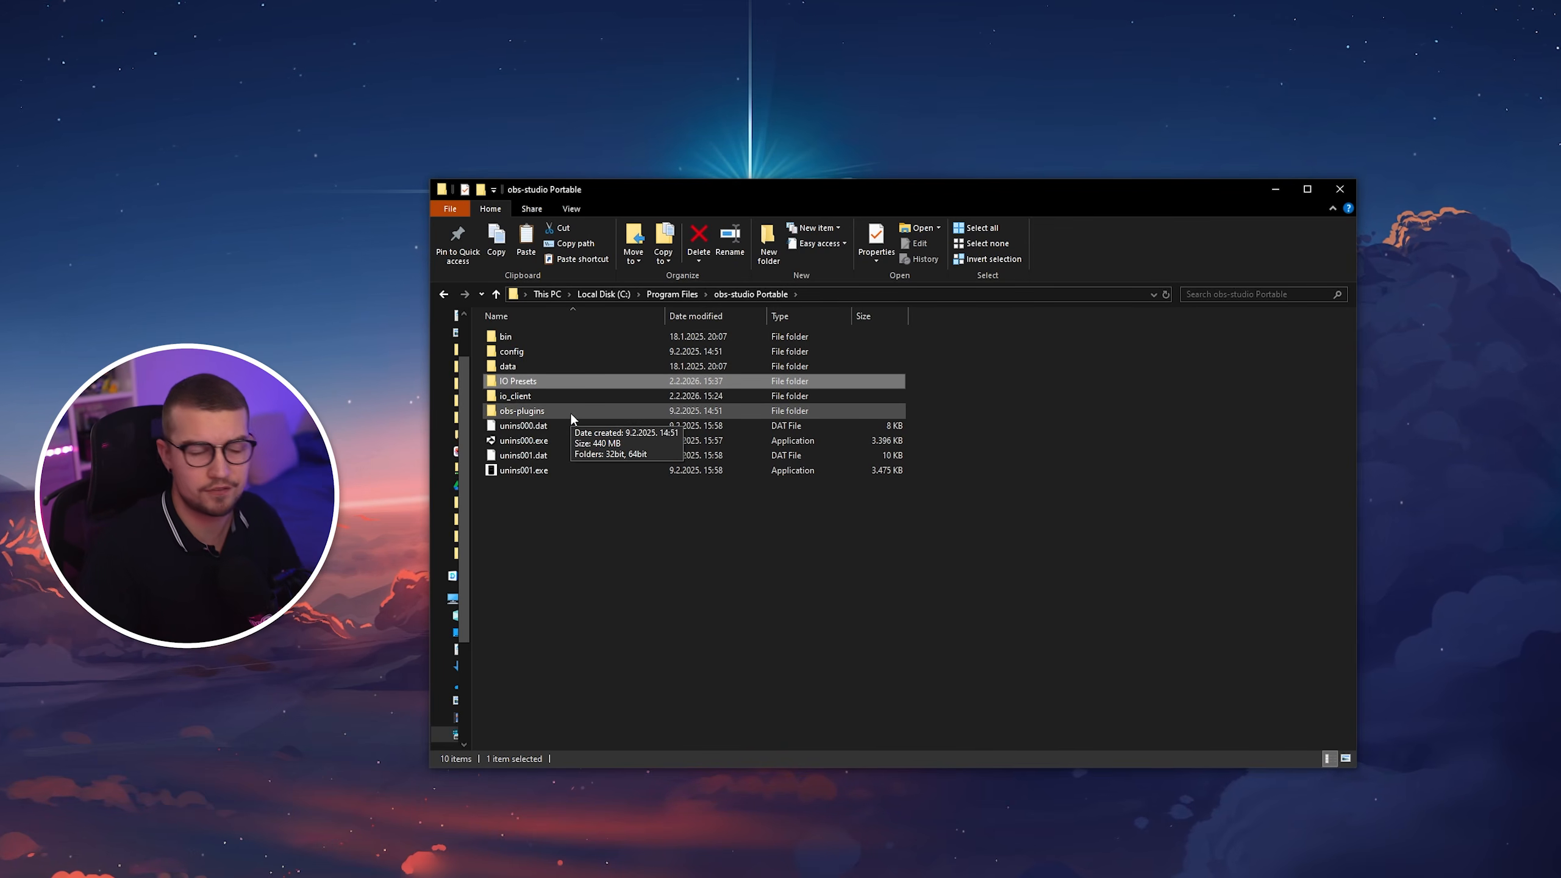
Paste the copied presets folder into IO Presets and return to the parent folder.
double_click(516, 383)
right_click(546, 378)
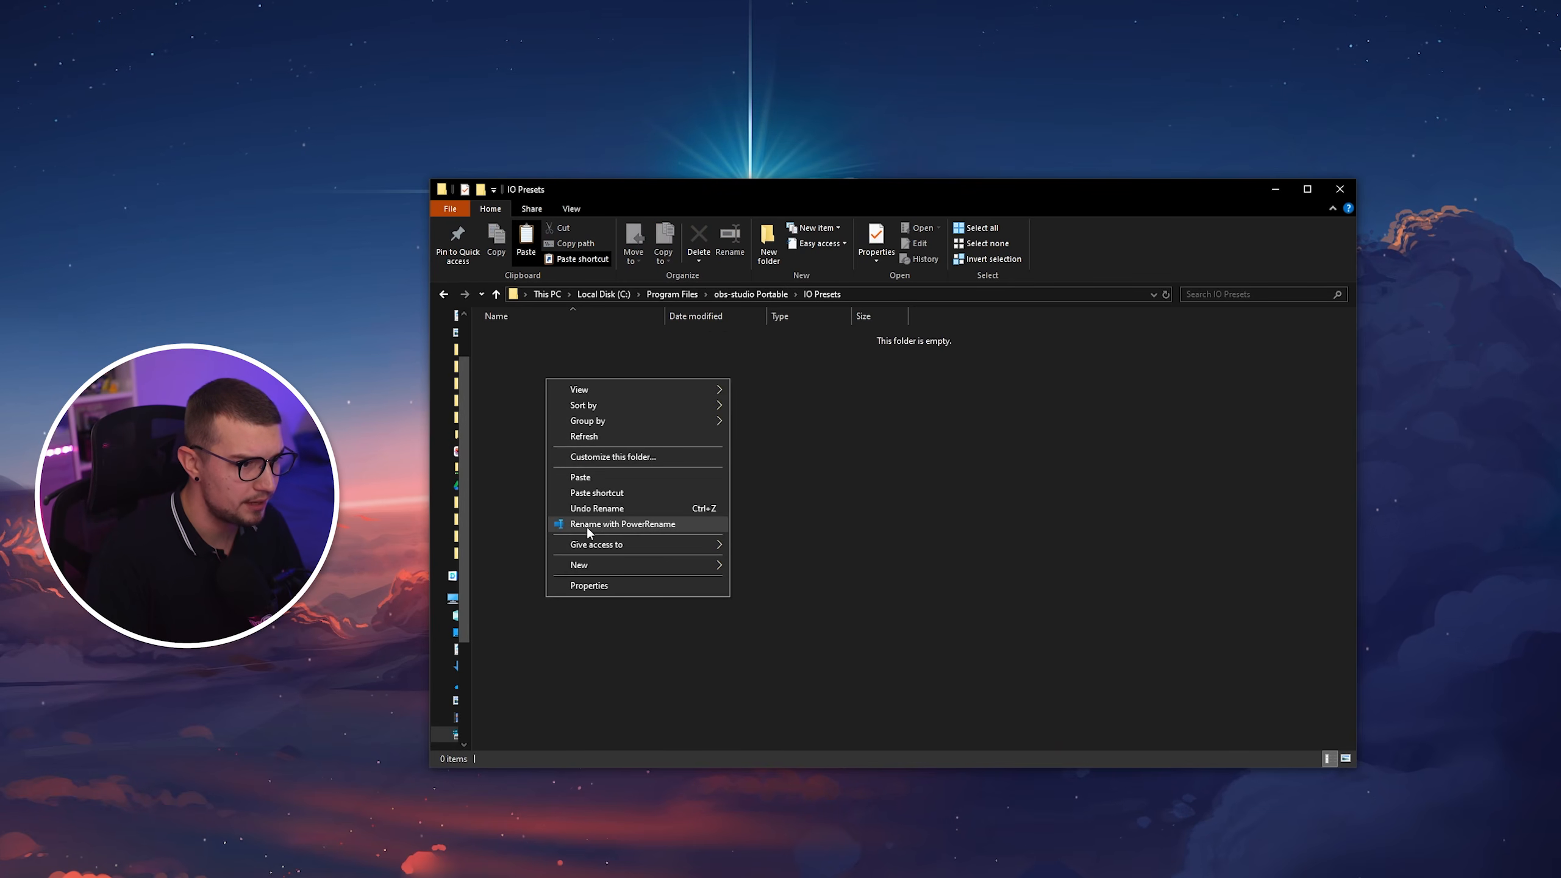
left_click(602, 477)
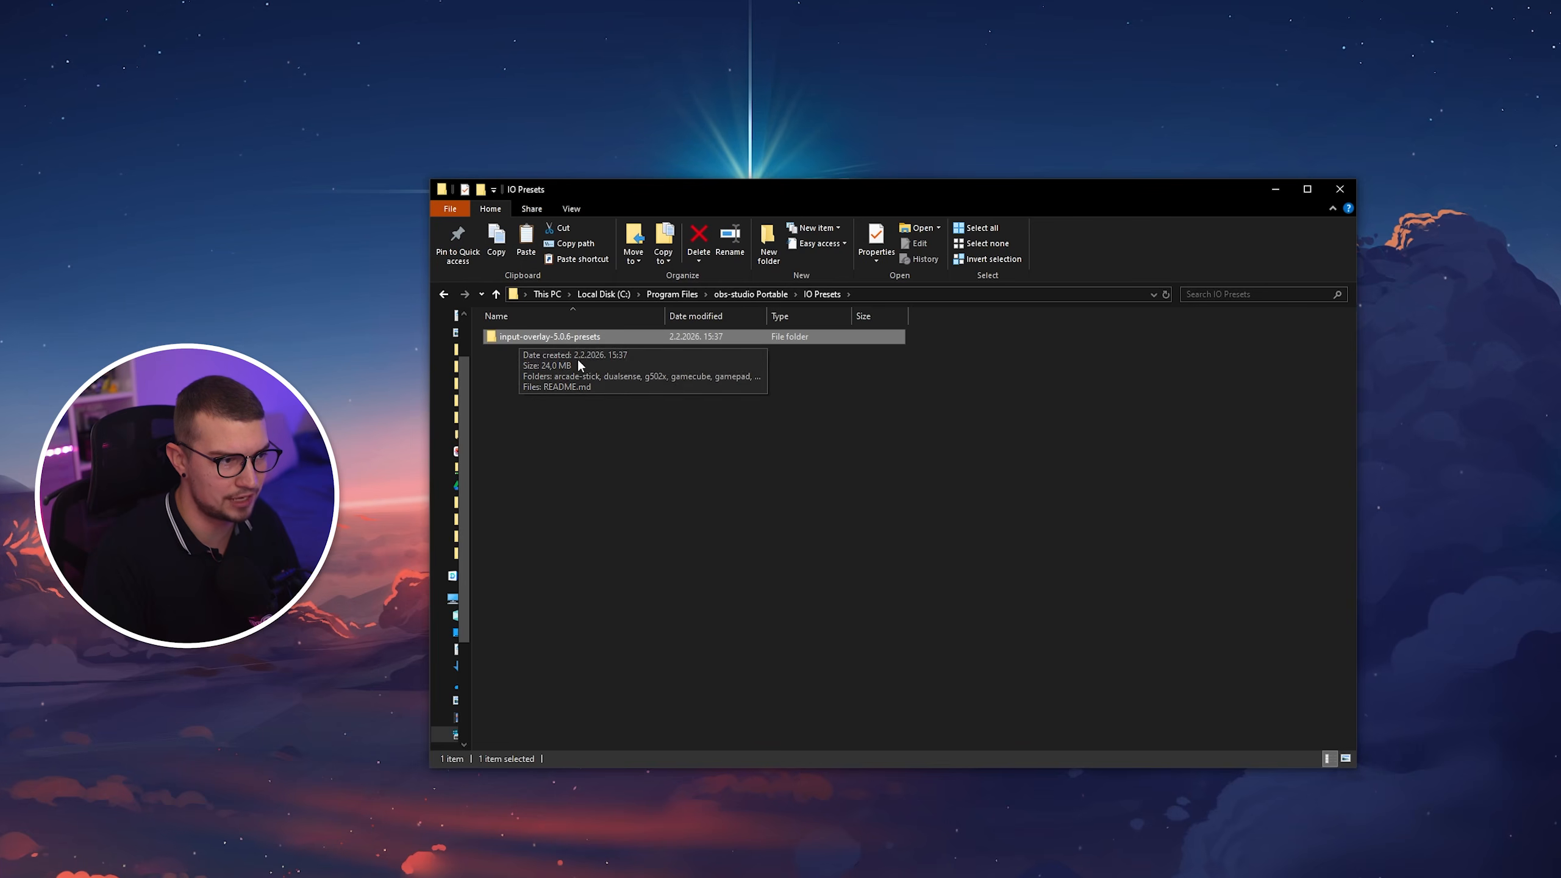
key("alt+Up")
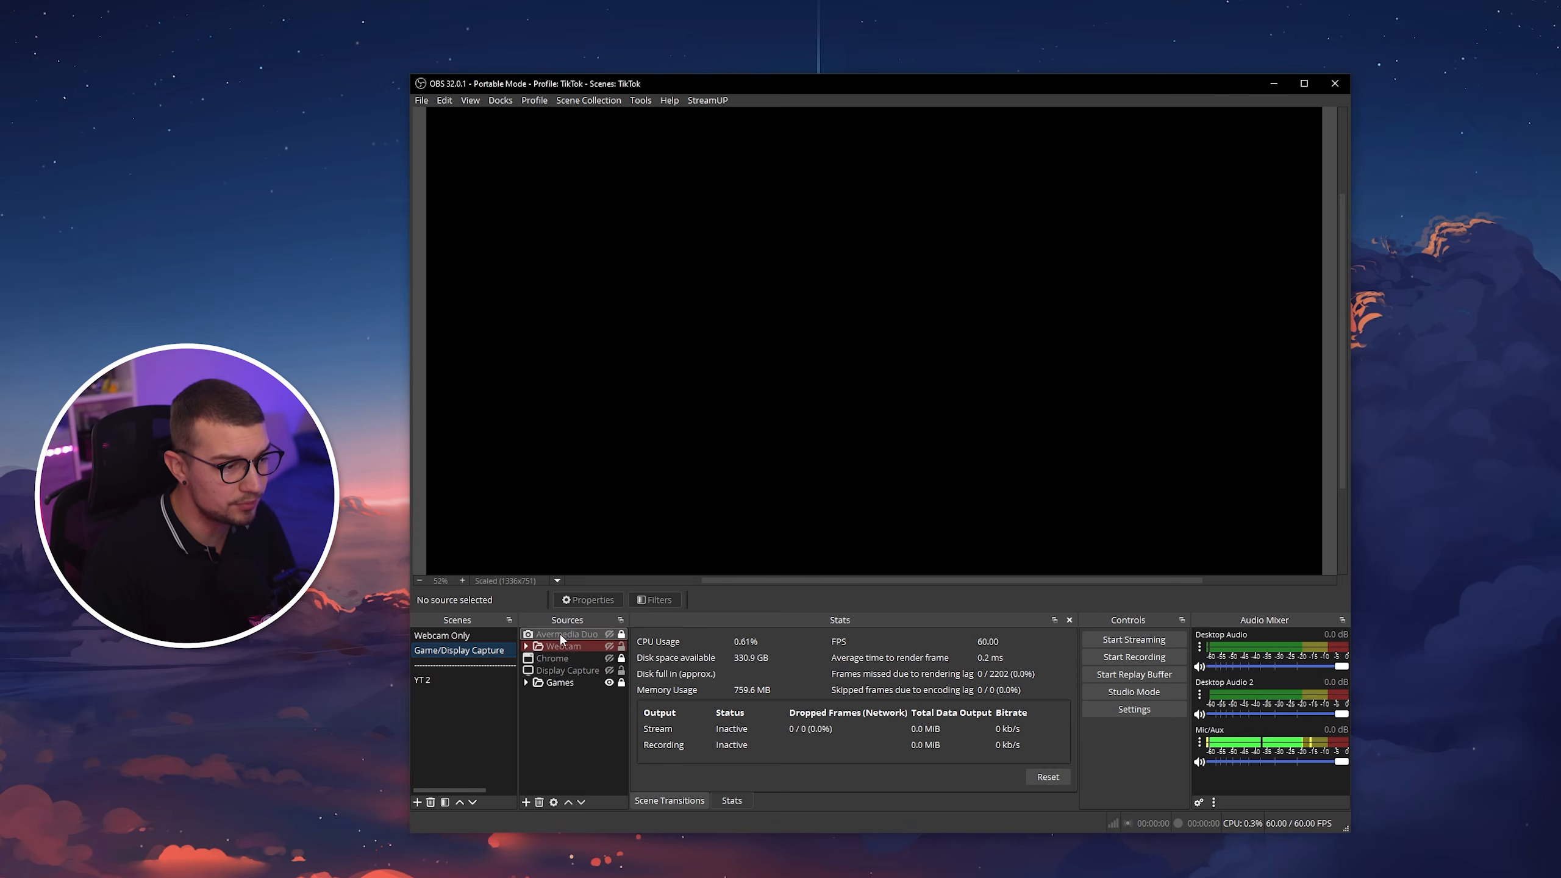
In OBS, add a new Input Overlay source with the default name to the Game/Display Capture scene.
right_click(576, 700)
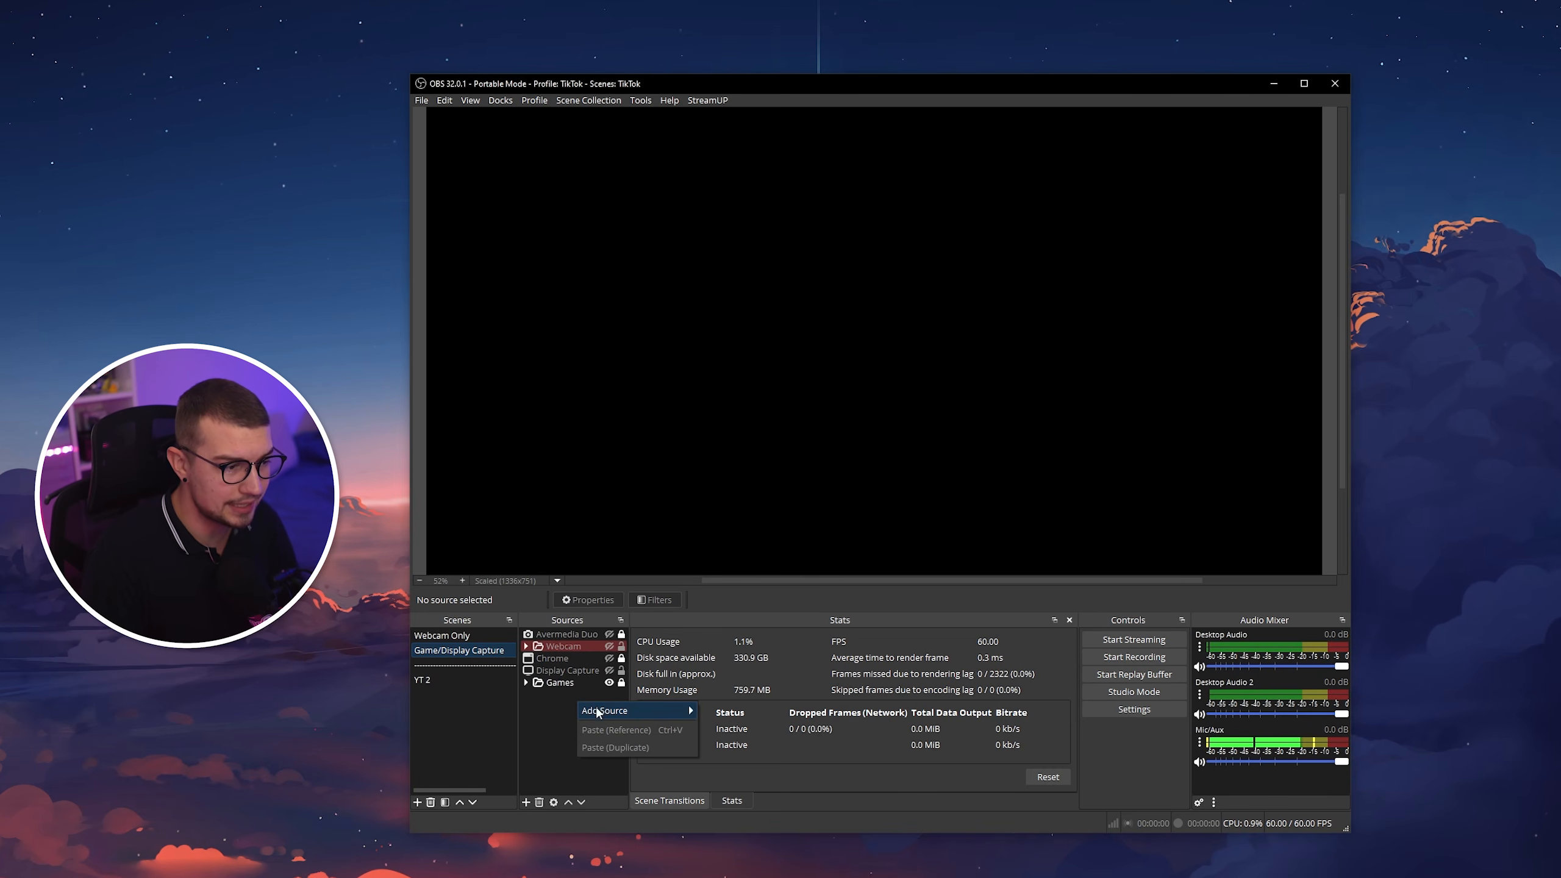
mouse_move(677, 710)
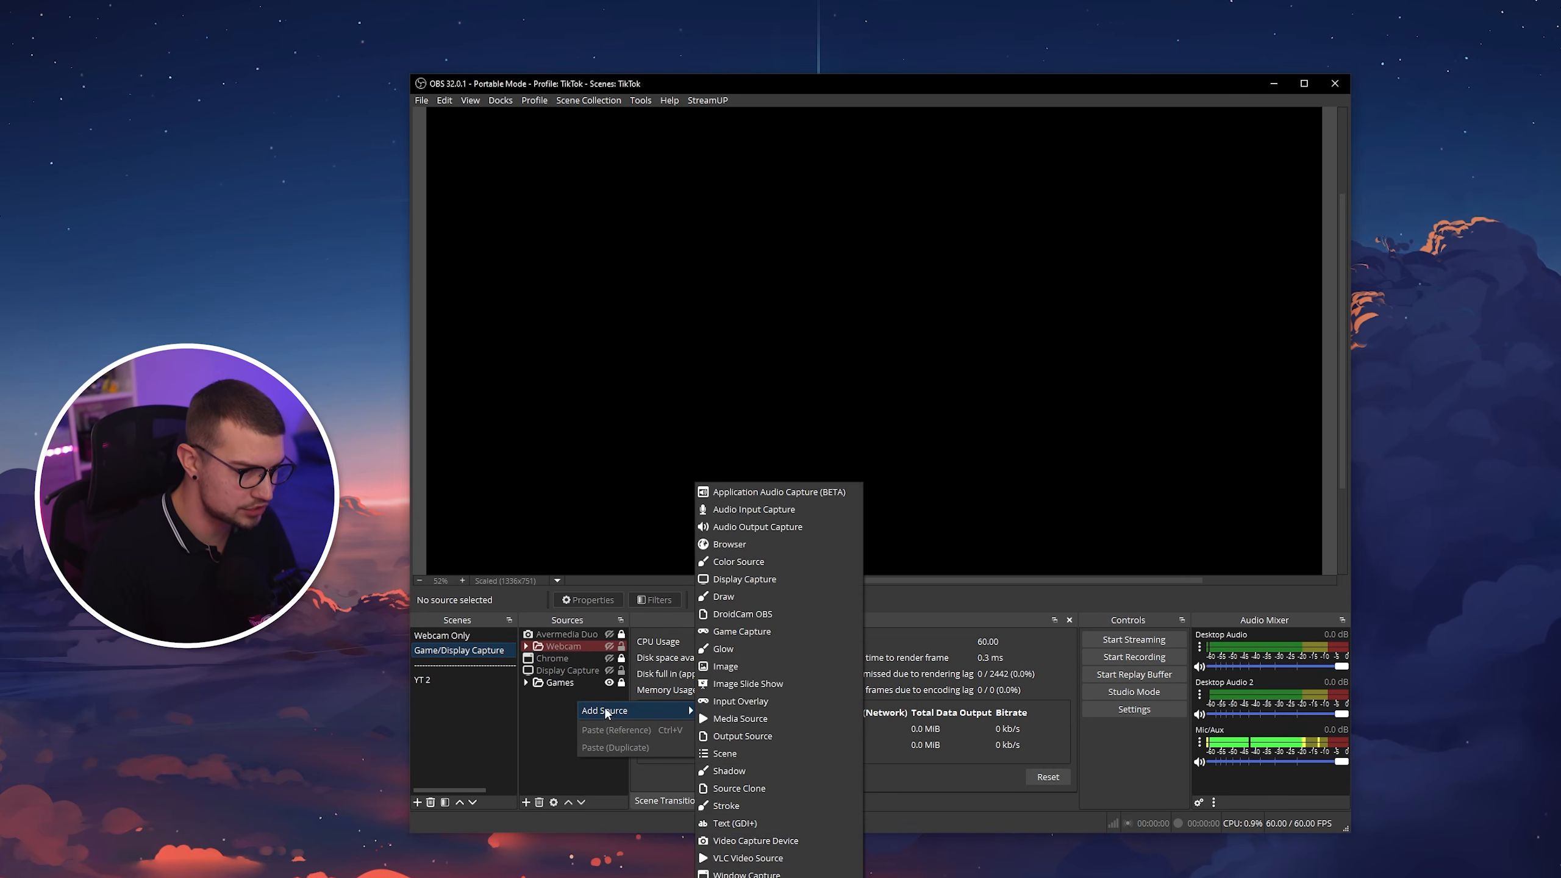
left_click(759, 705)
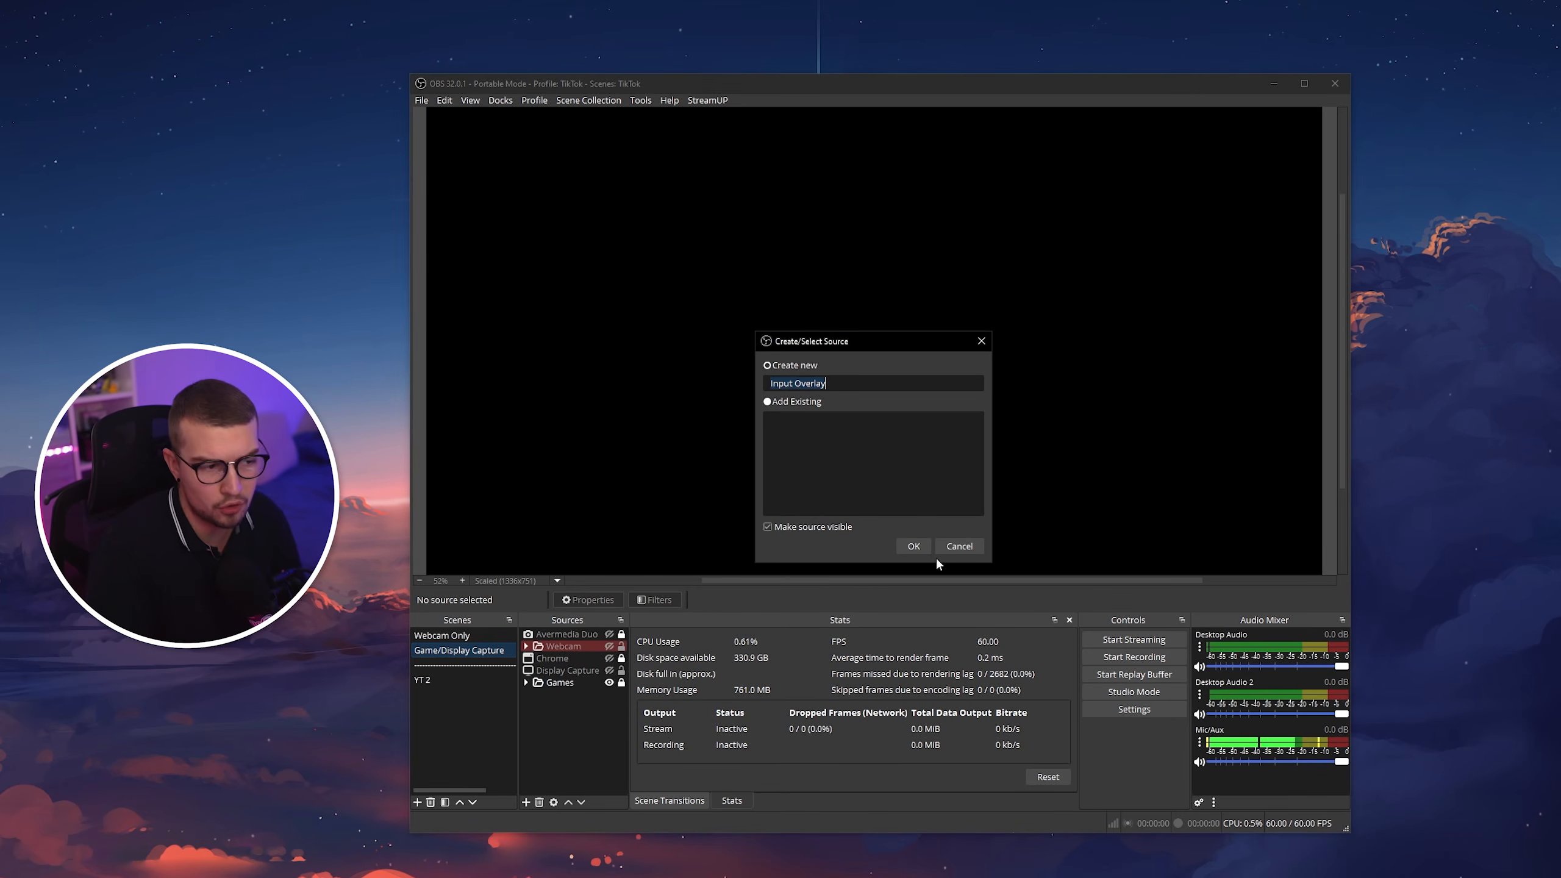
left_click(915, 545)
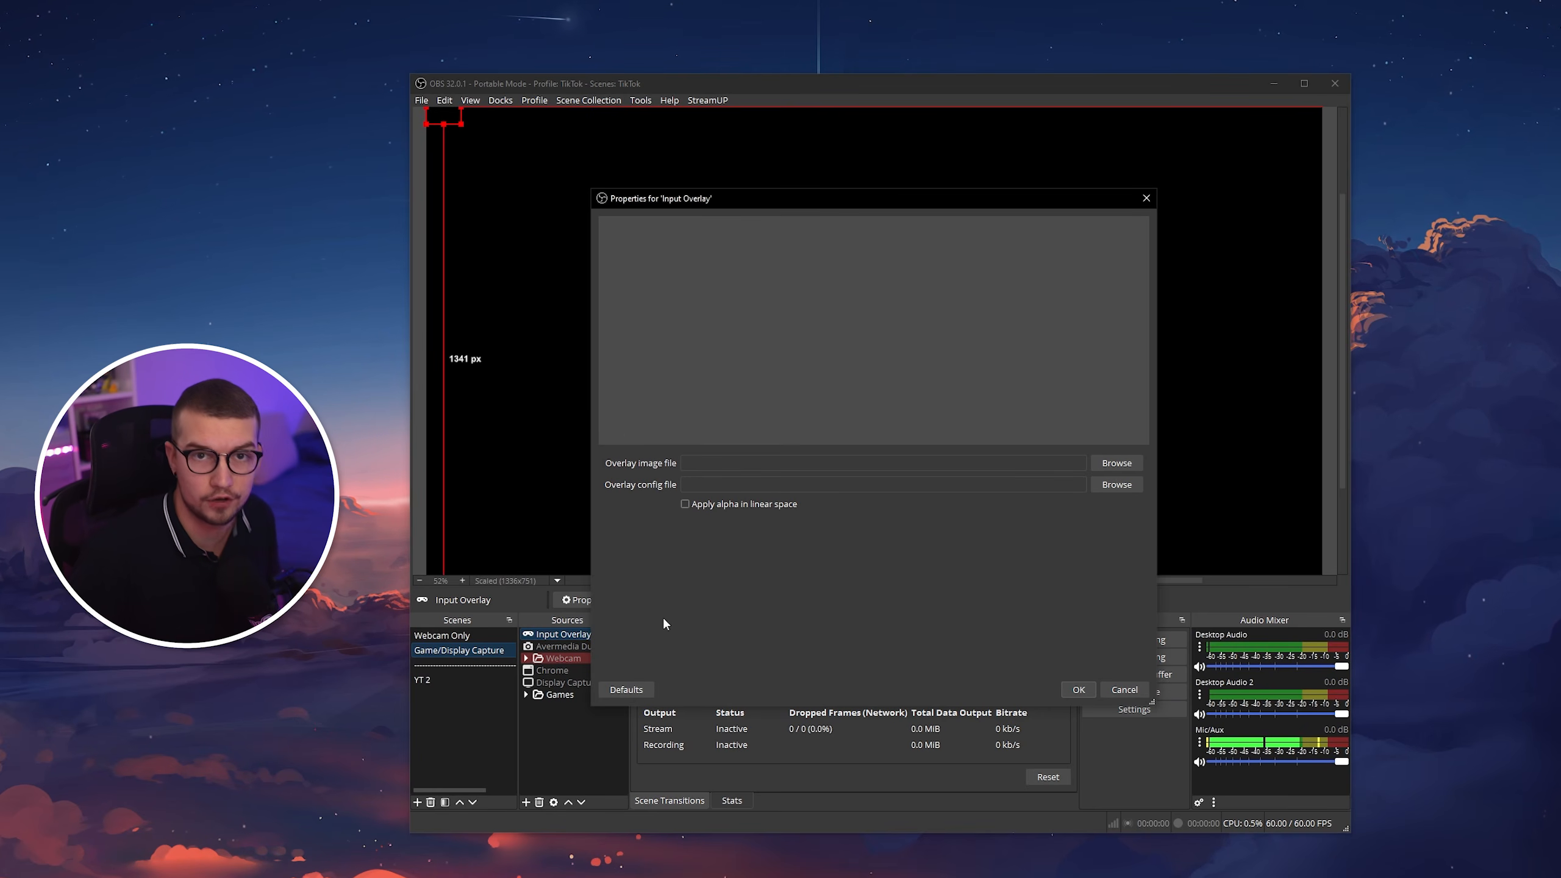
Set the overlay image file to wasd.png from the wasd folder of input-overlay-5.0.6-presets in IO Presets.
left_click(1116, 462)
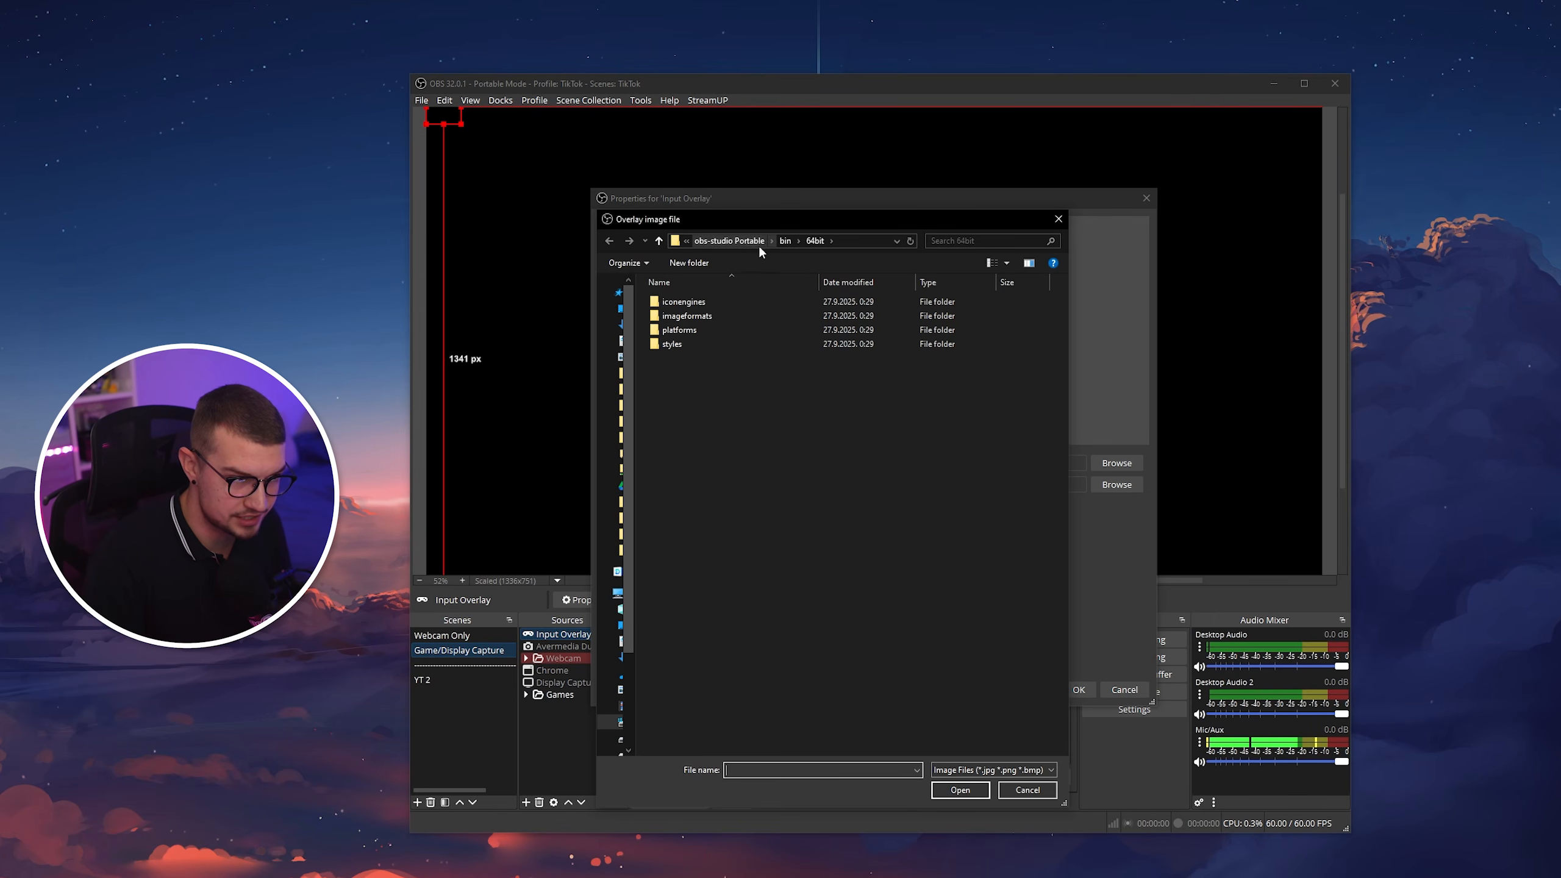
left_click(724, 239)
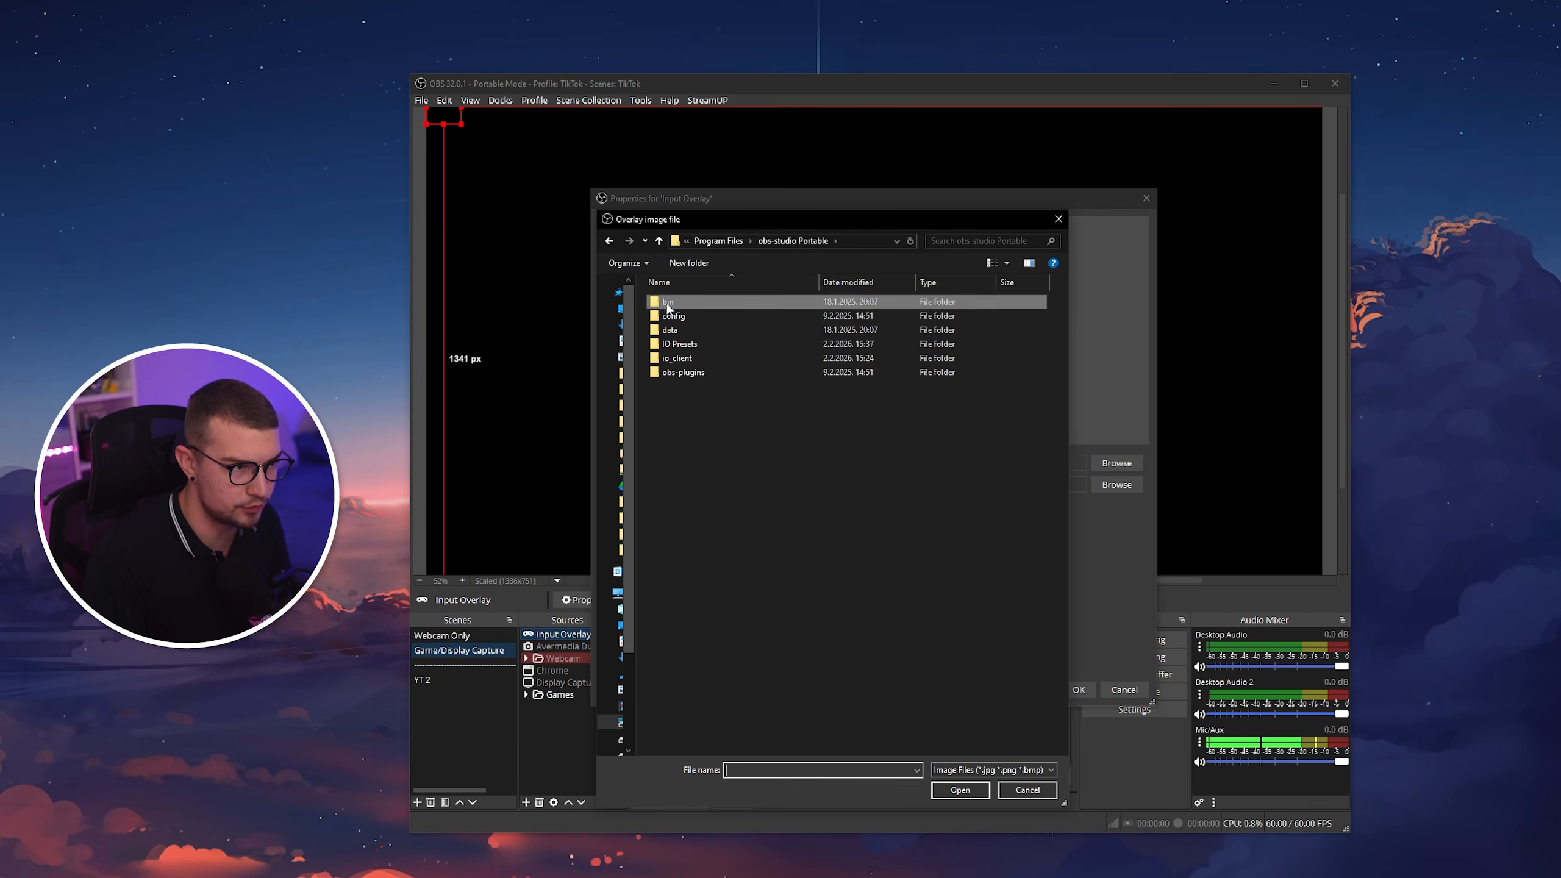
double_click(684, 346)
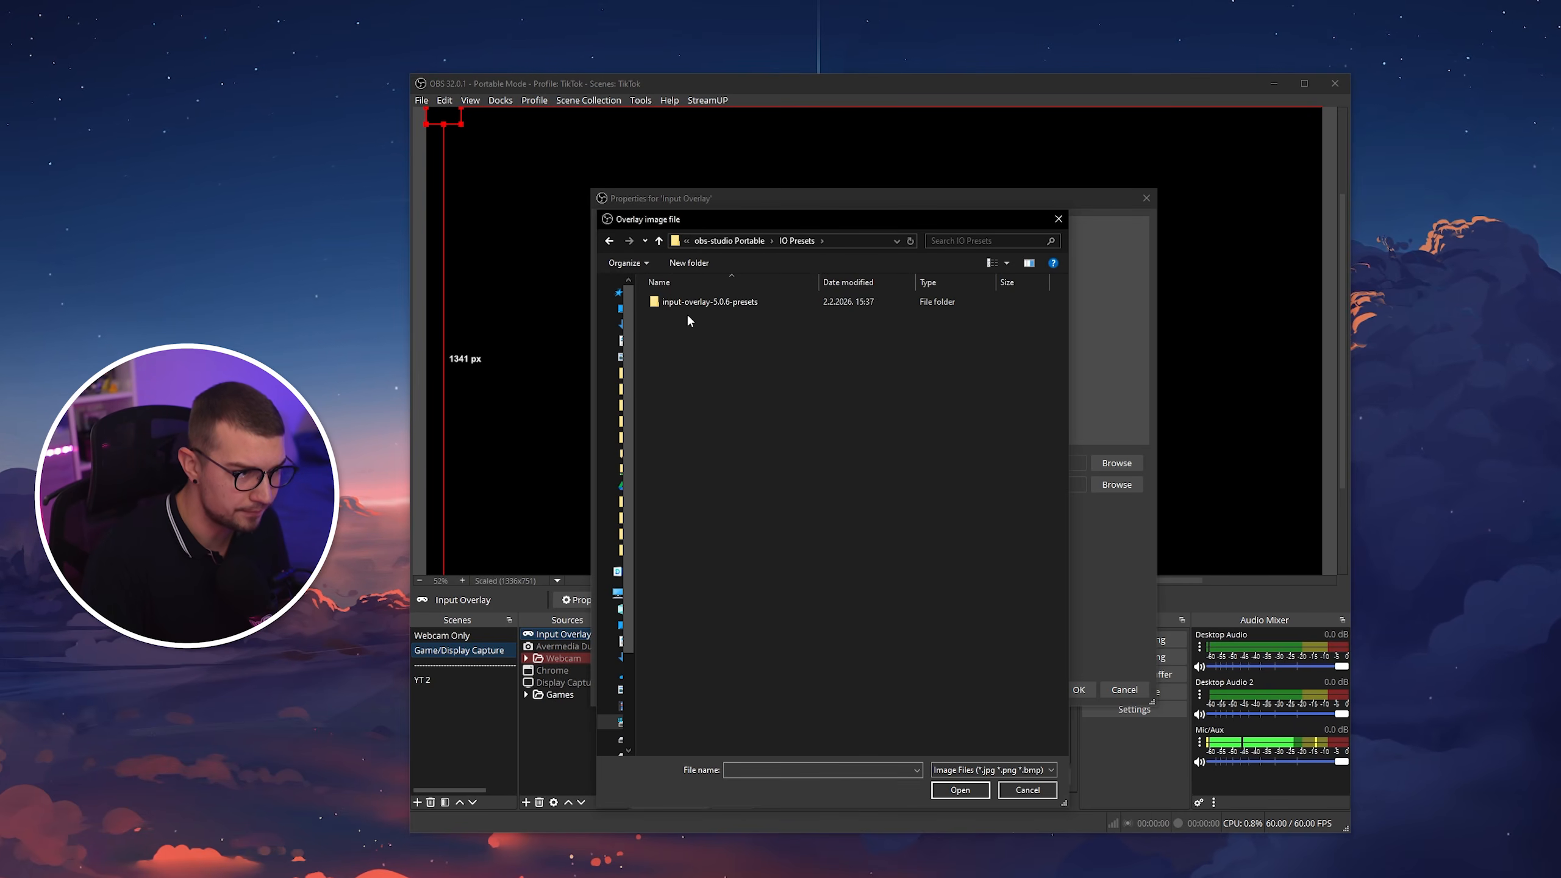
double_click(688, 302)
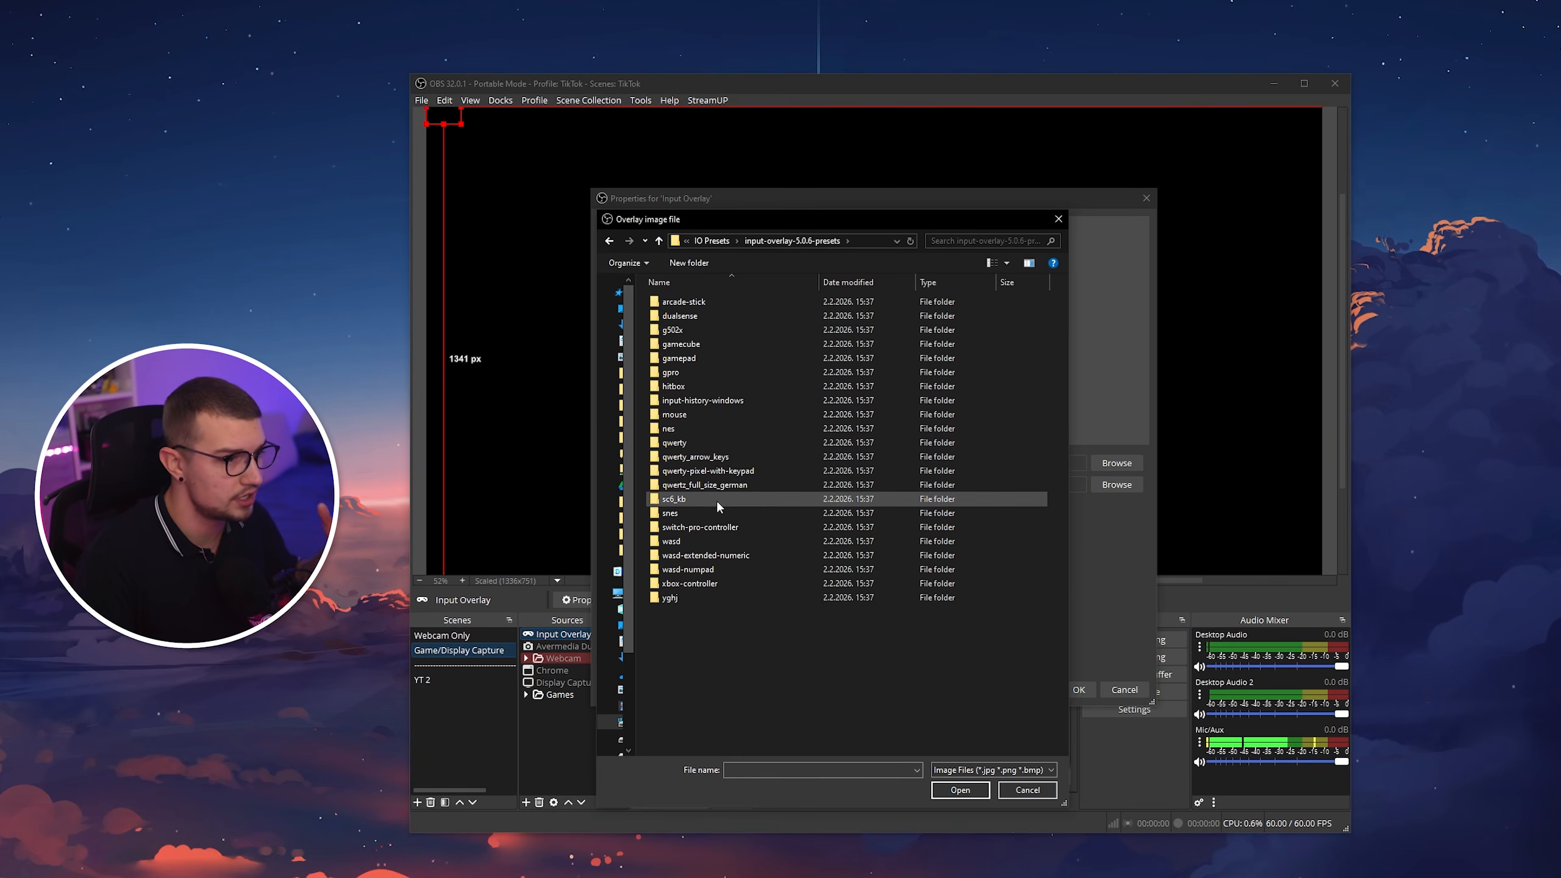
double_click(669, 543)
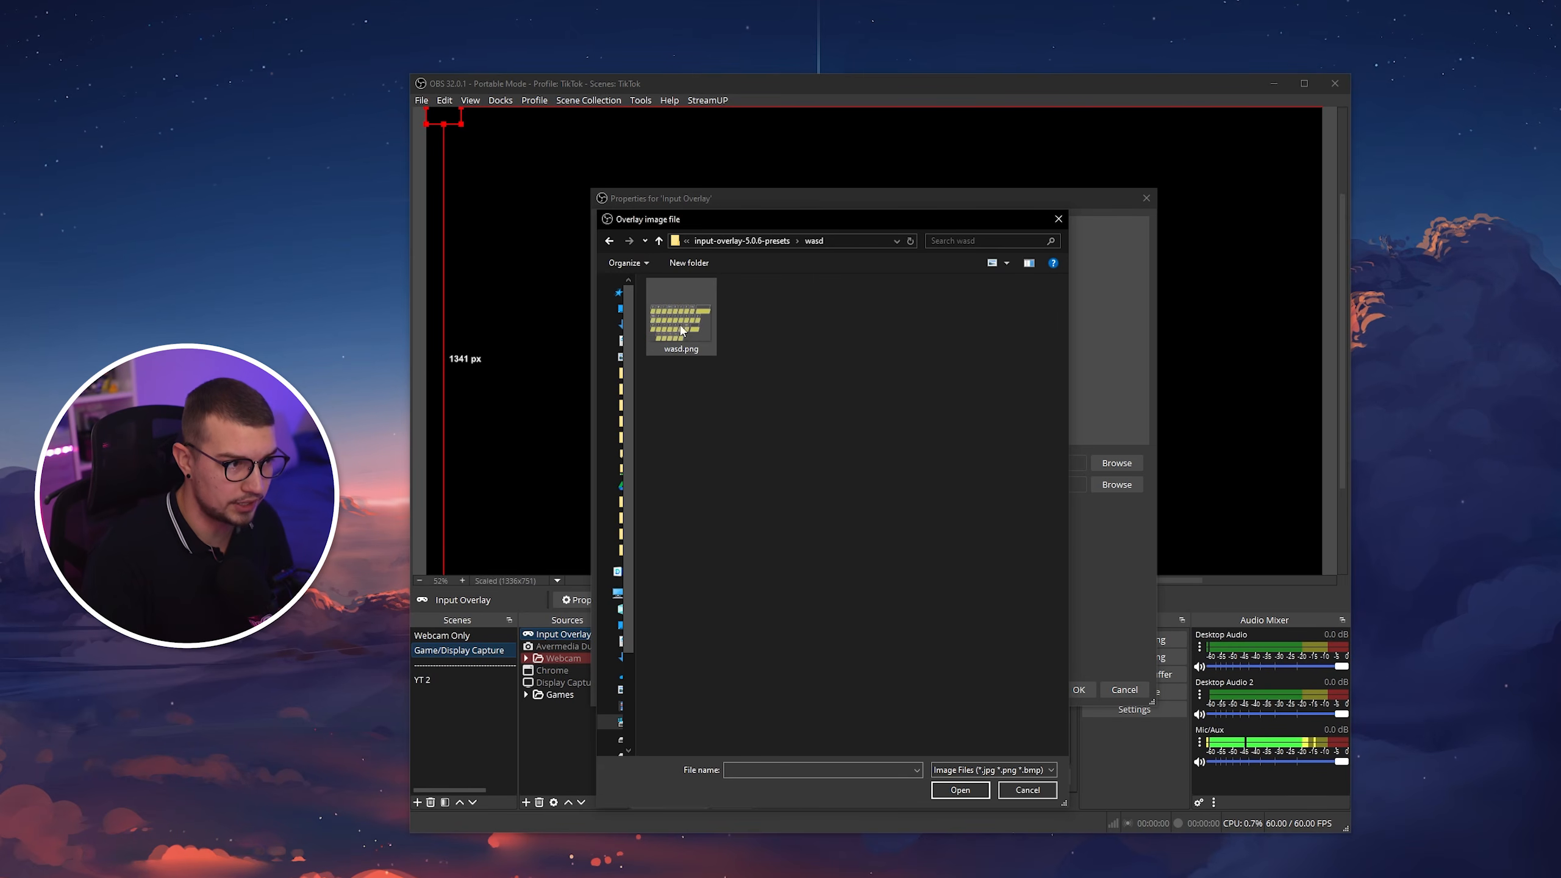
double_click(685, 334)
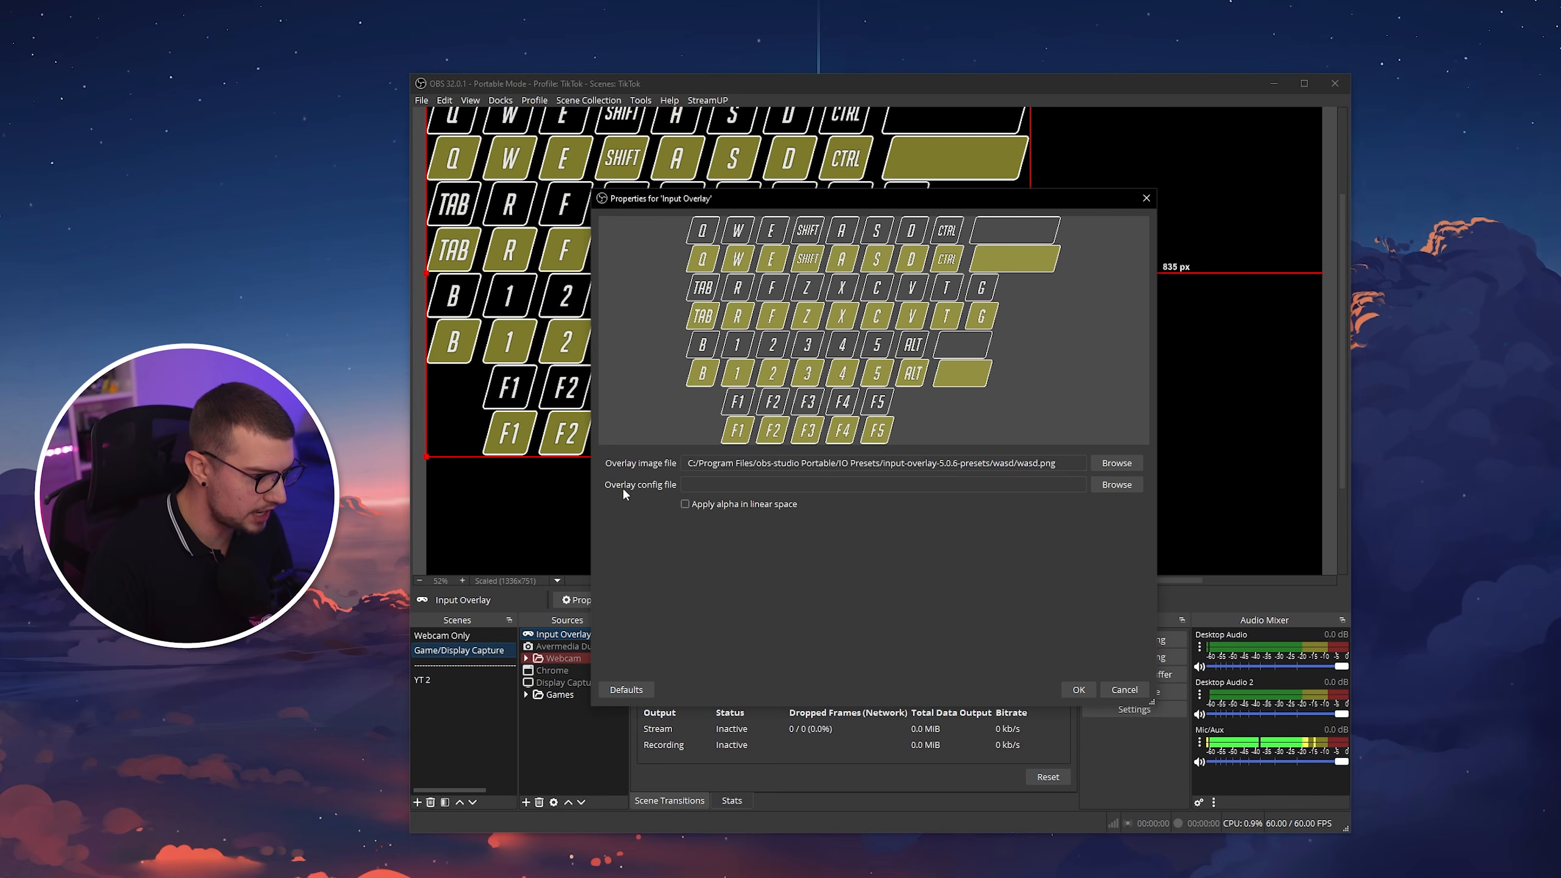
Set the overlay config file to wasd-minimal.json from the wasd preset folder, and switch it to wasd-valorant.json.
left_click(1115, 488)
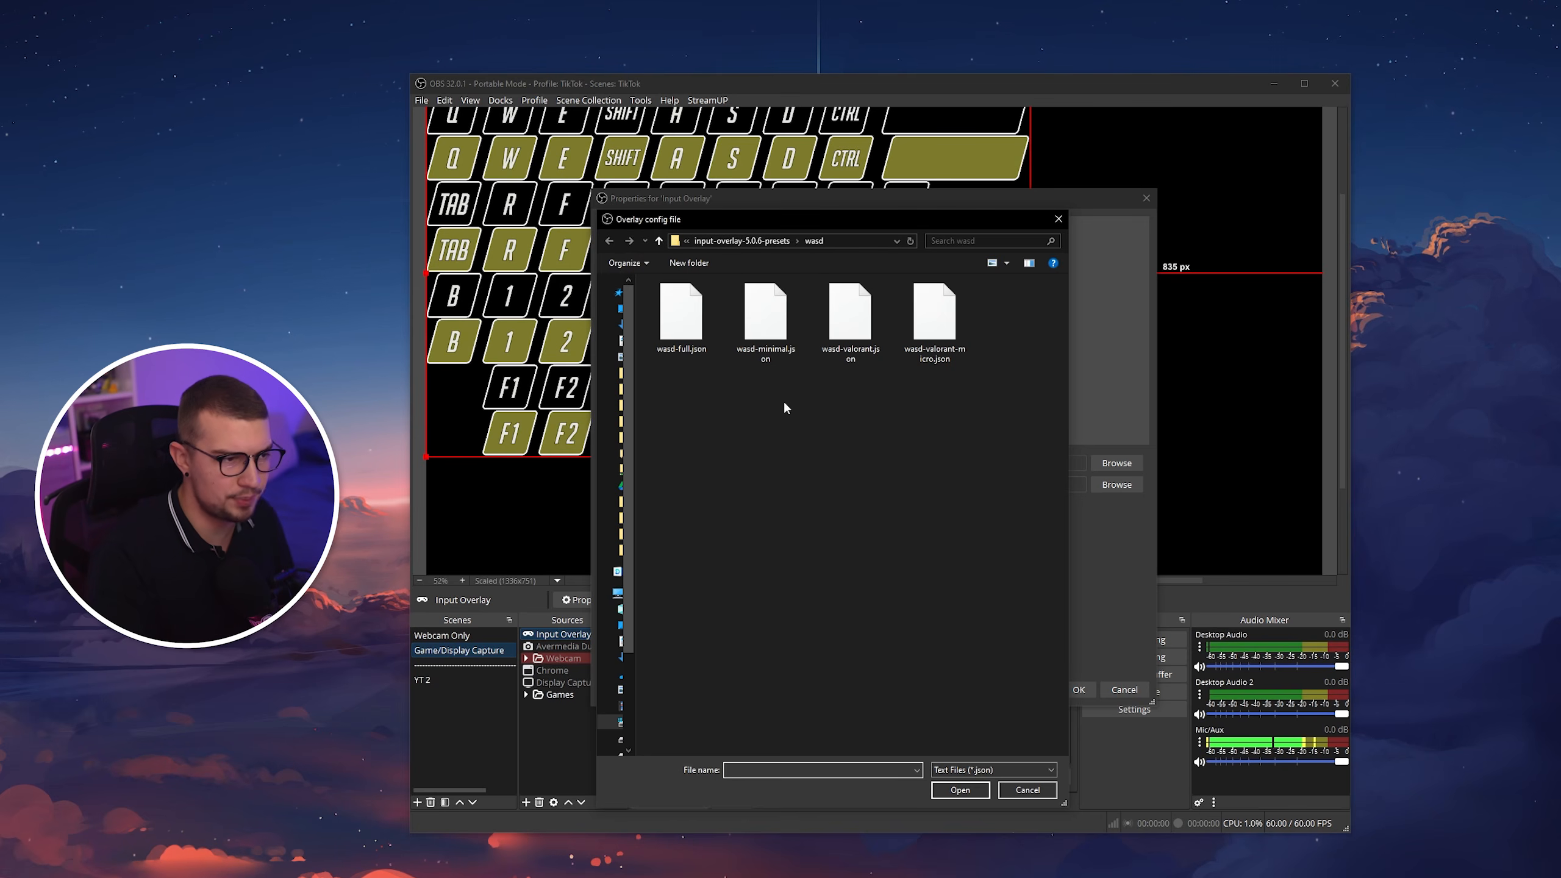
left_click(737, 241)
left_click(716, 240)
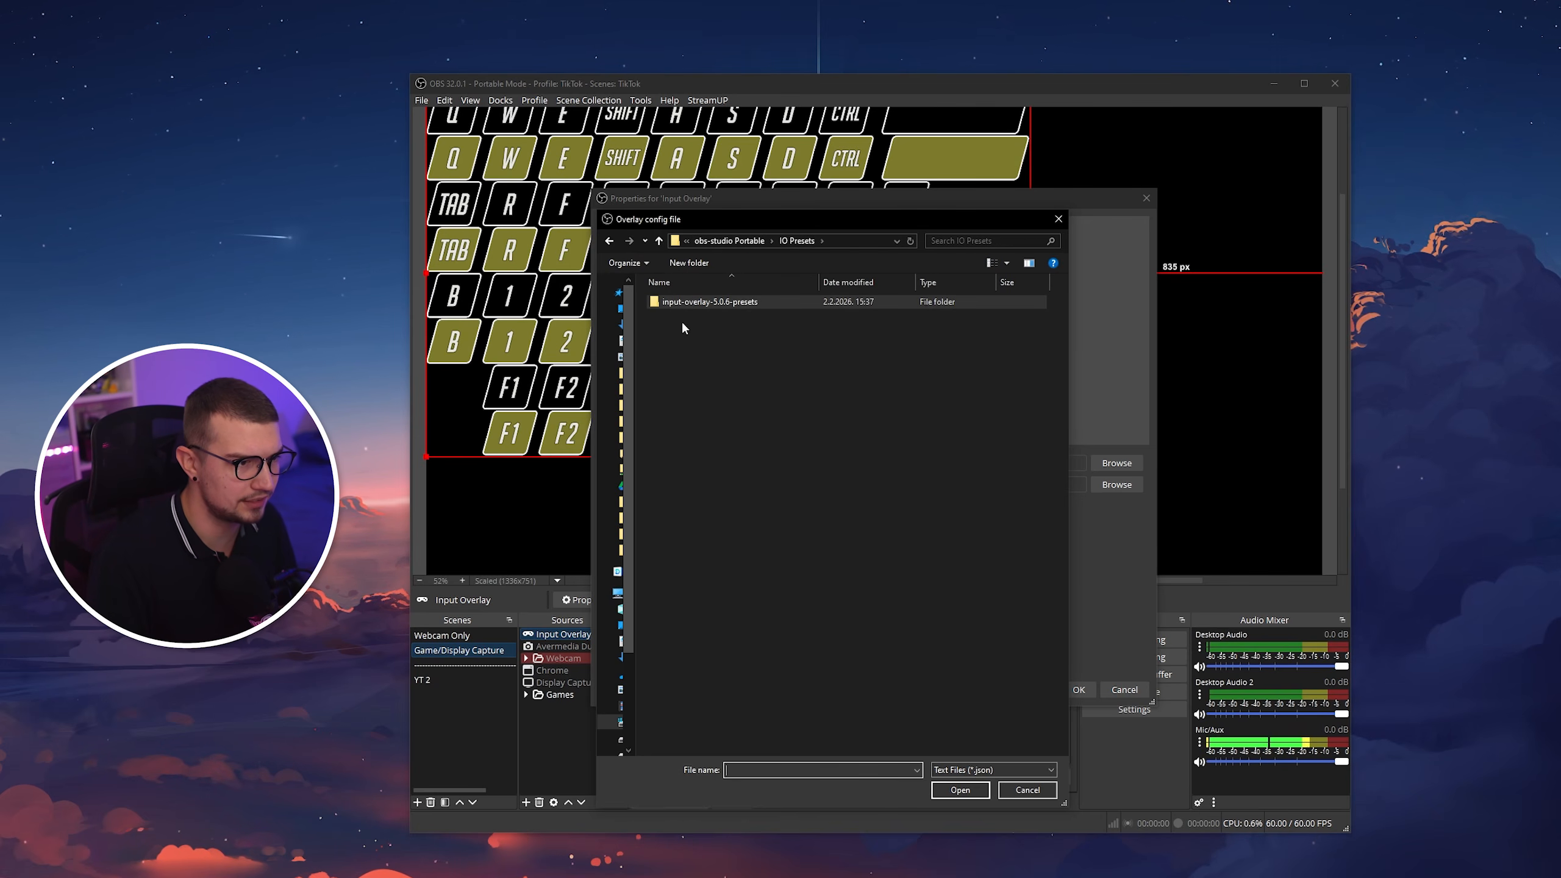
double_click(687, 300)
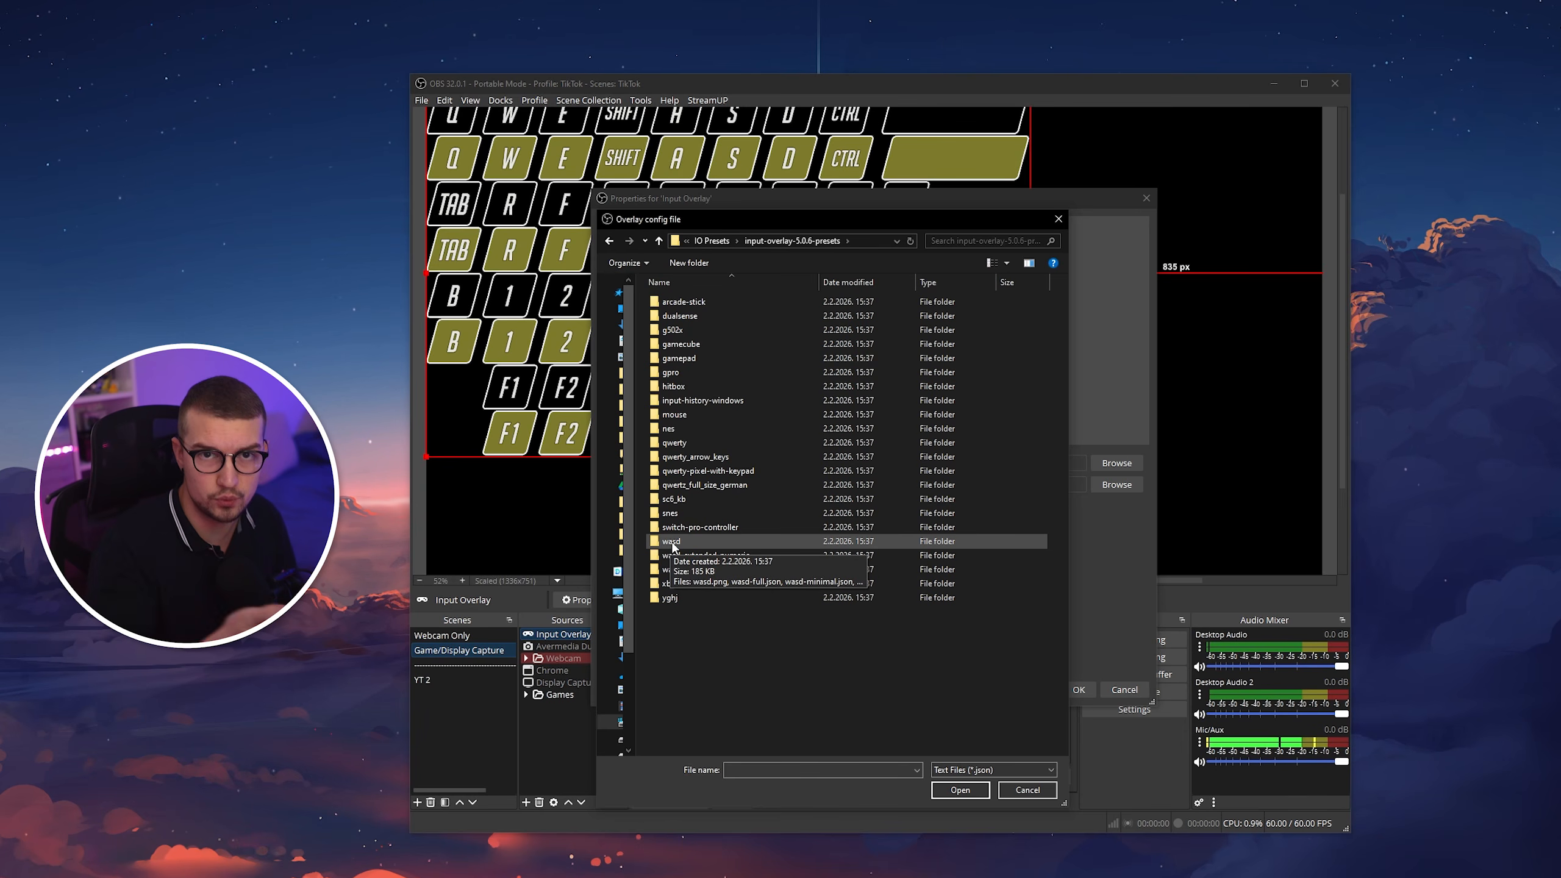
double_click(671, 540)
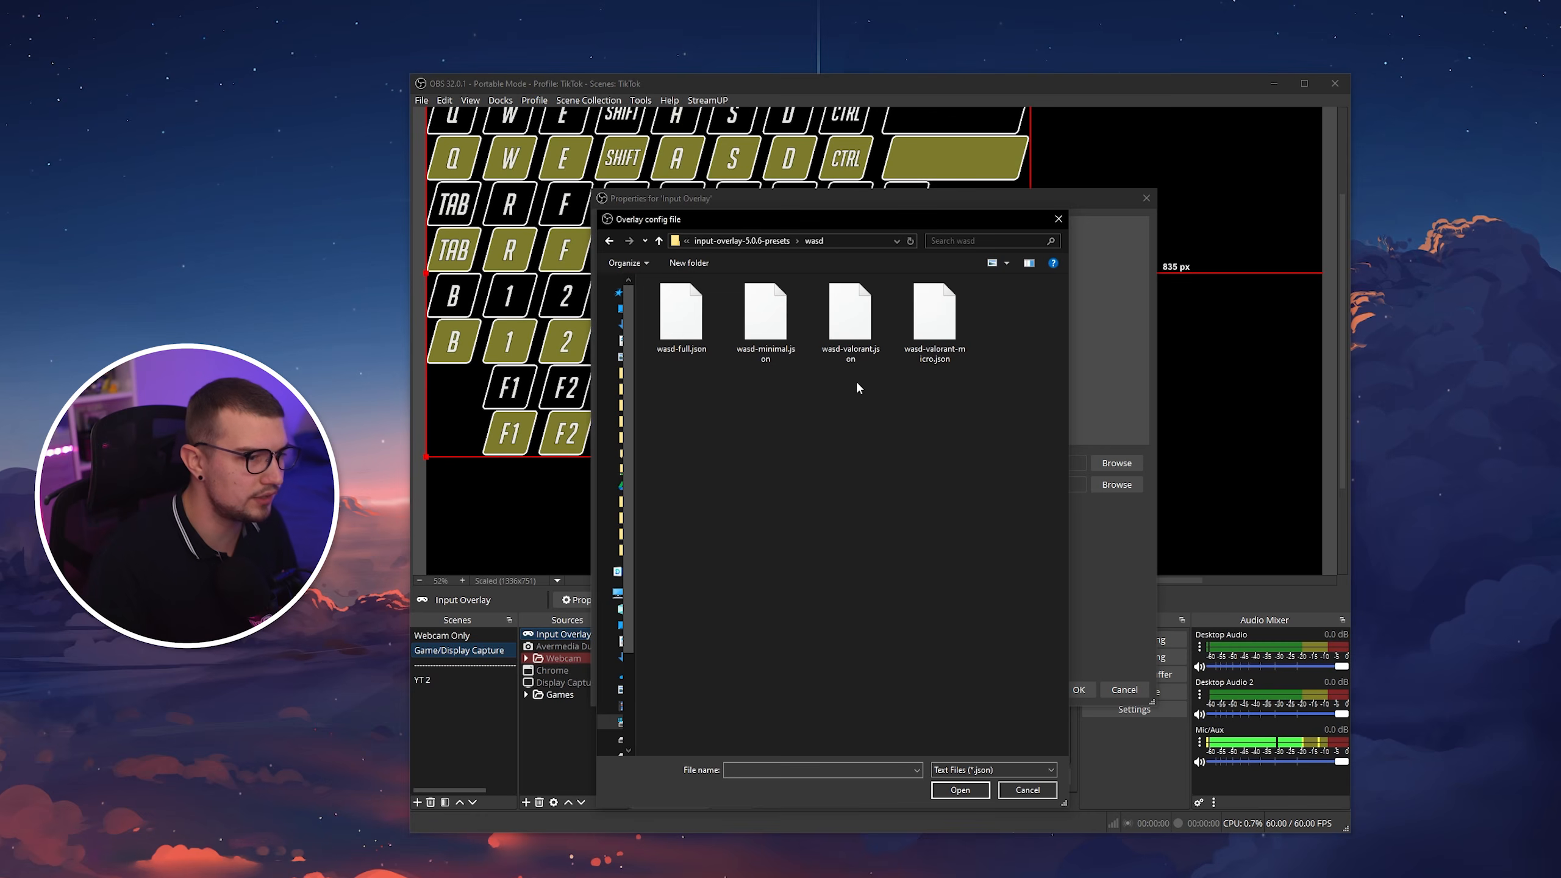
double_click(776, 340)
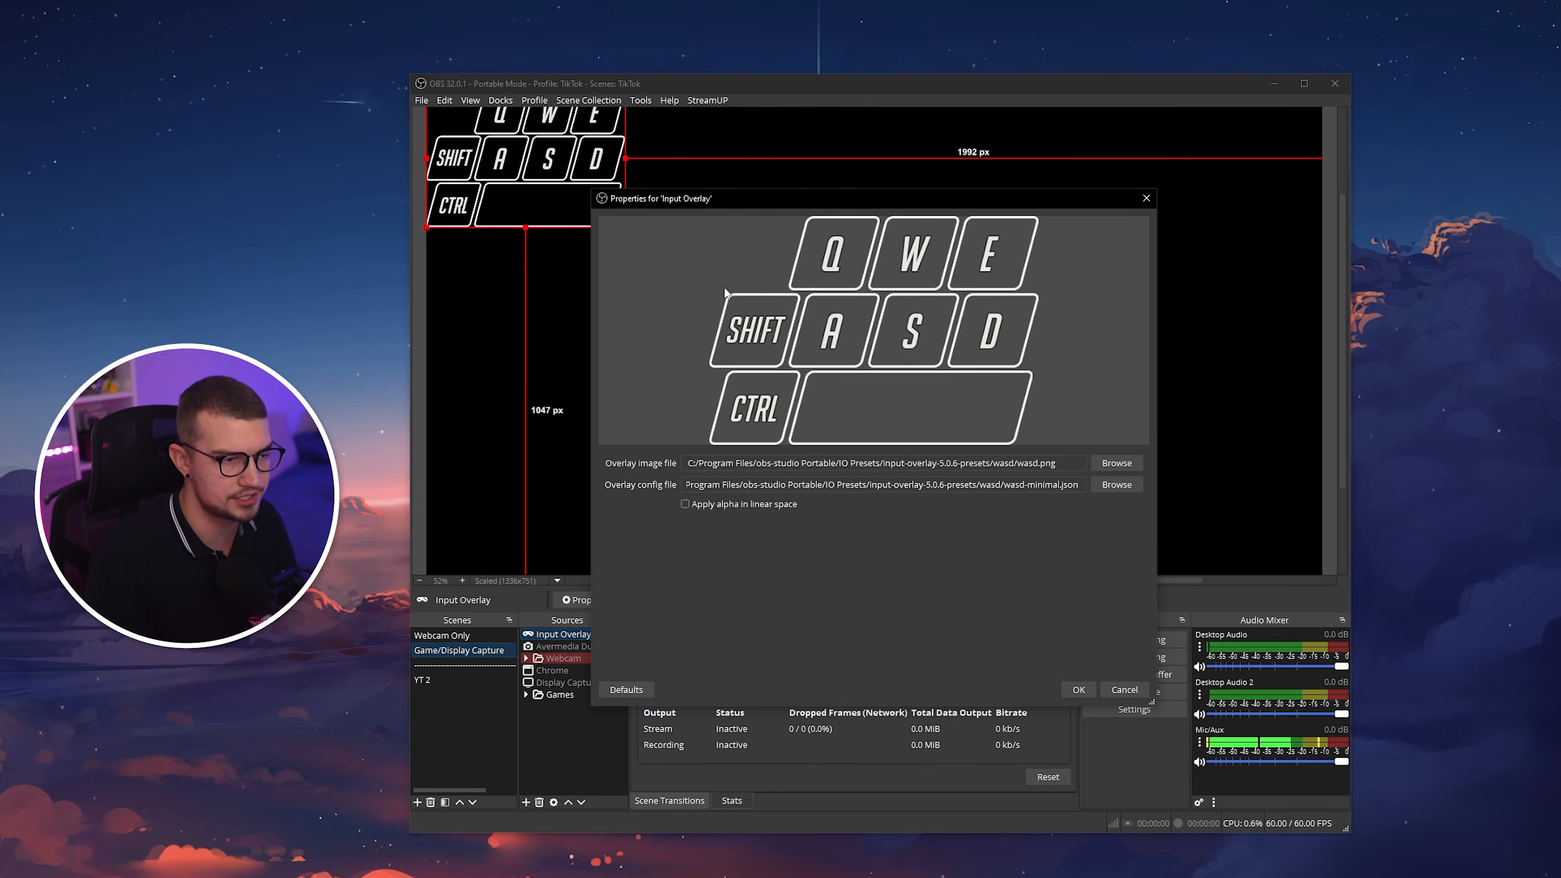
left_click(1113, 485)
double_click(855, 315)
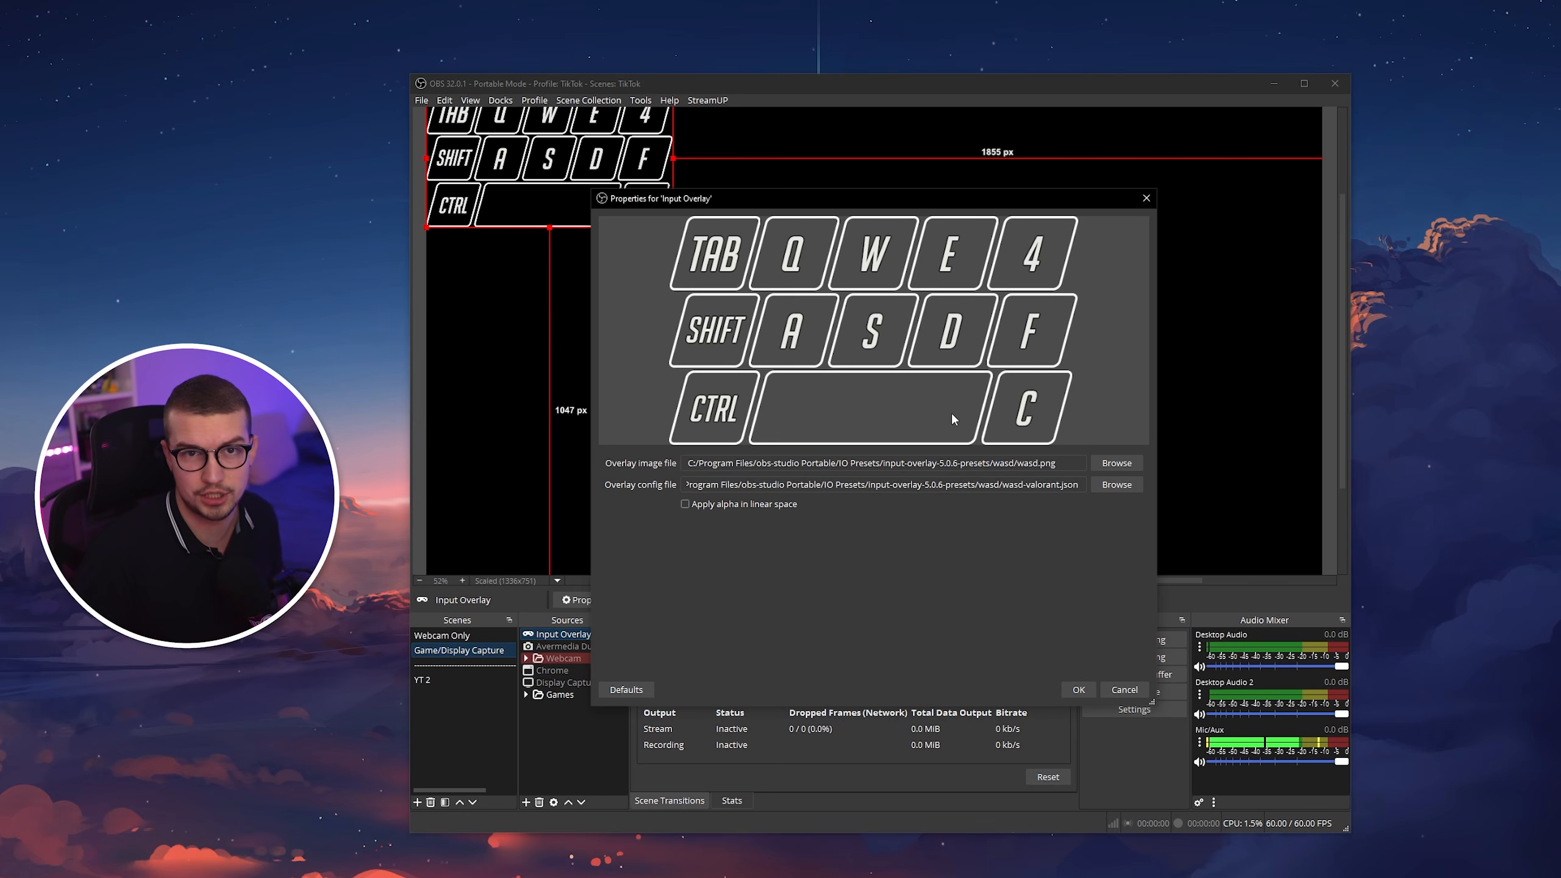
Switch the overlay to xbox-controller.png and xbox-controller.json from the xbox-controller preset folder, and apply the properties.
left_click(1096, 463)
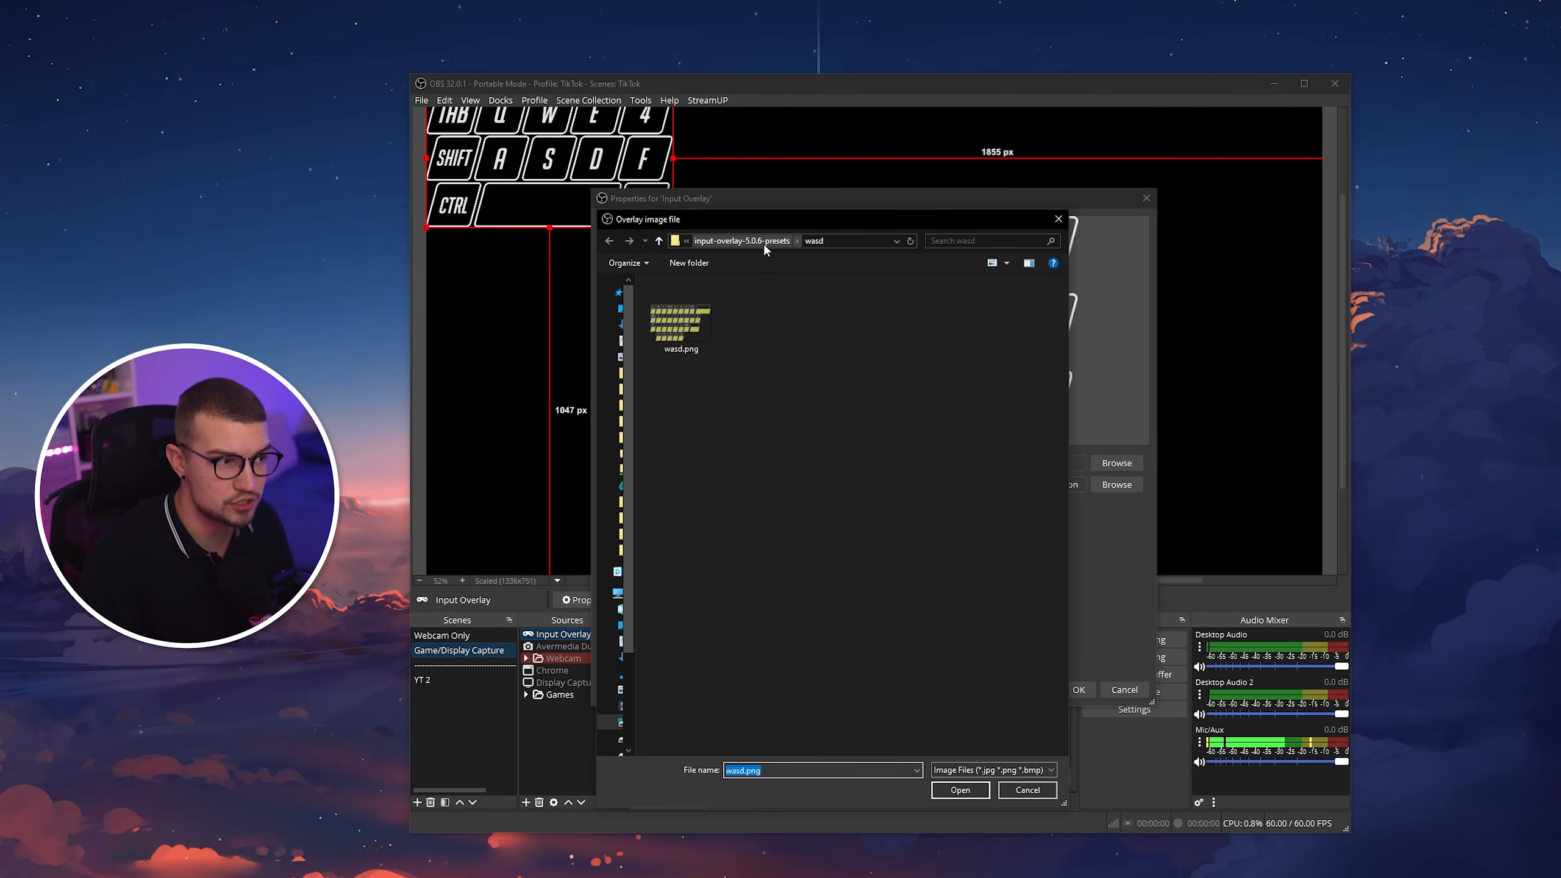
left_click(764, 241)
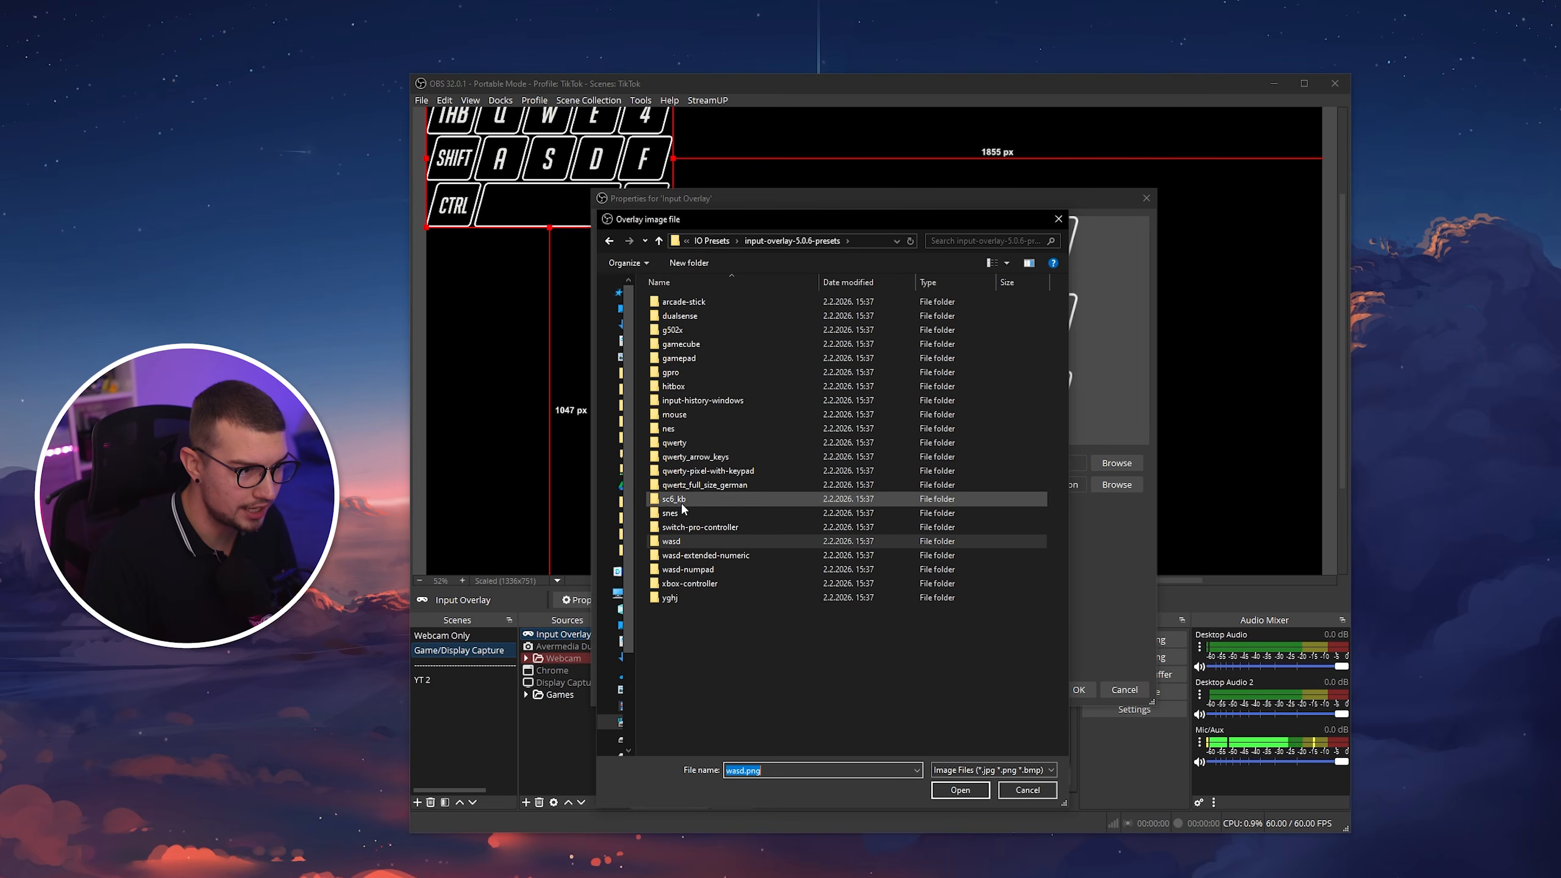
double_click(686, 584)
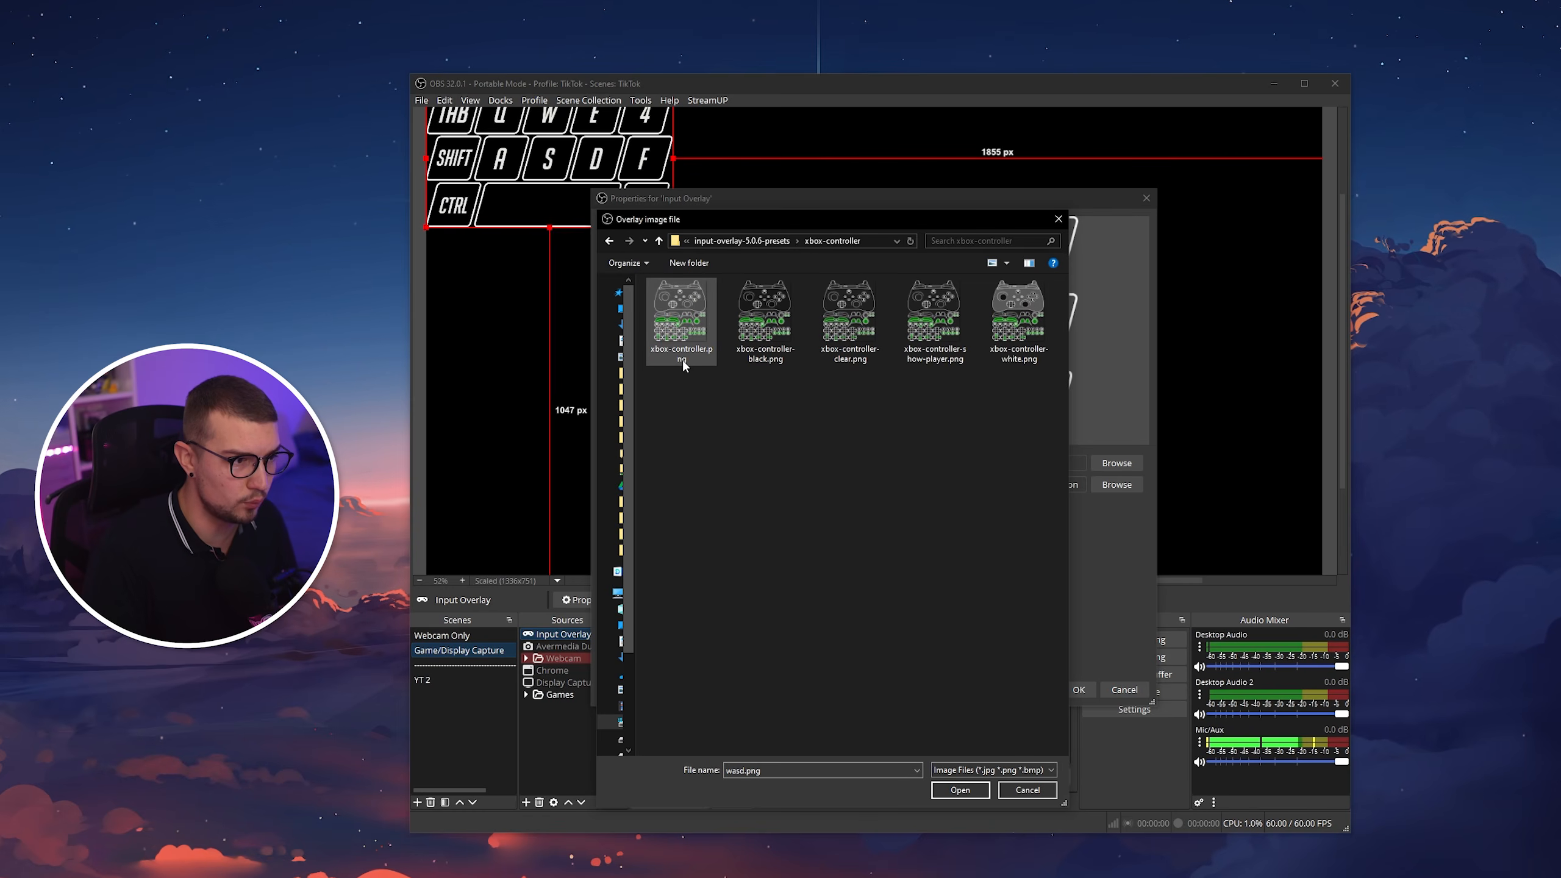
double_click(680, 334)
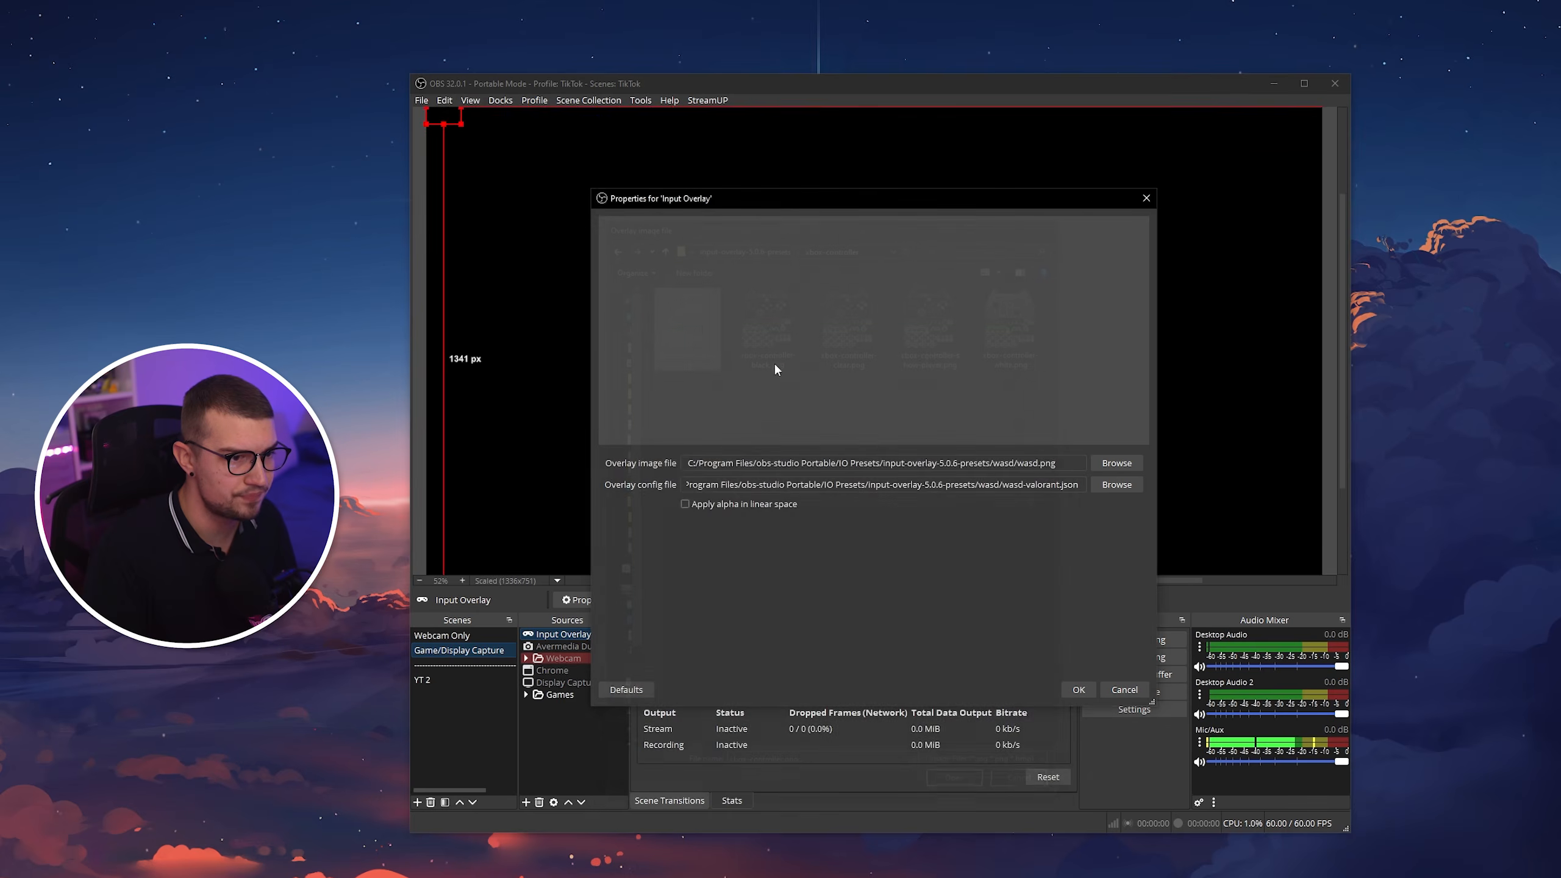
left_click(1116, 485)
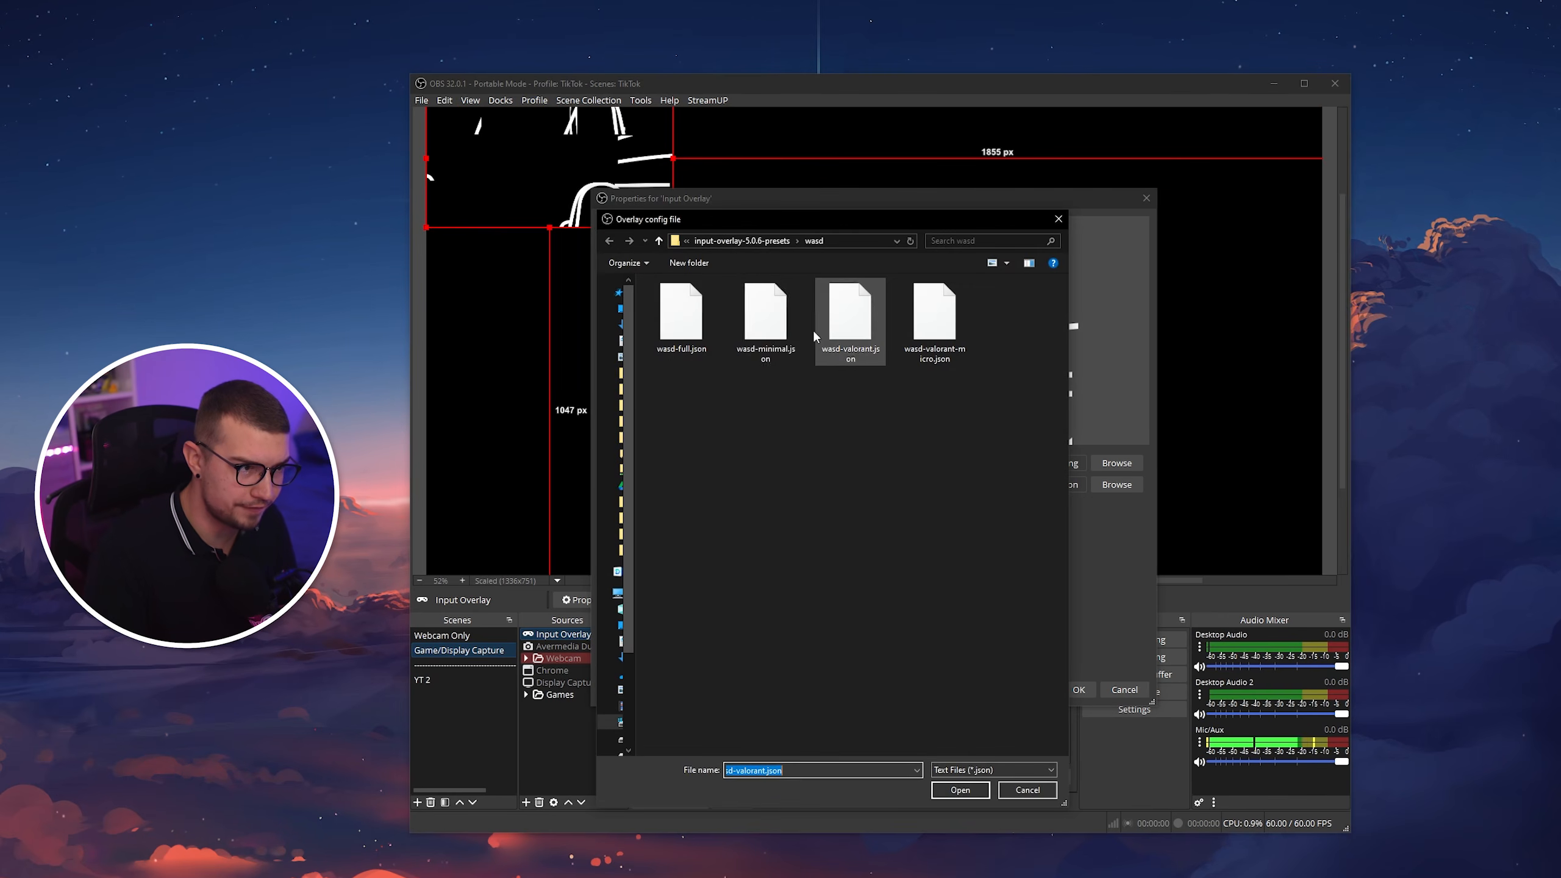
left_click(757, 241)
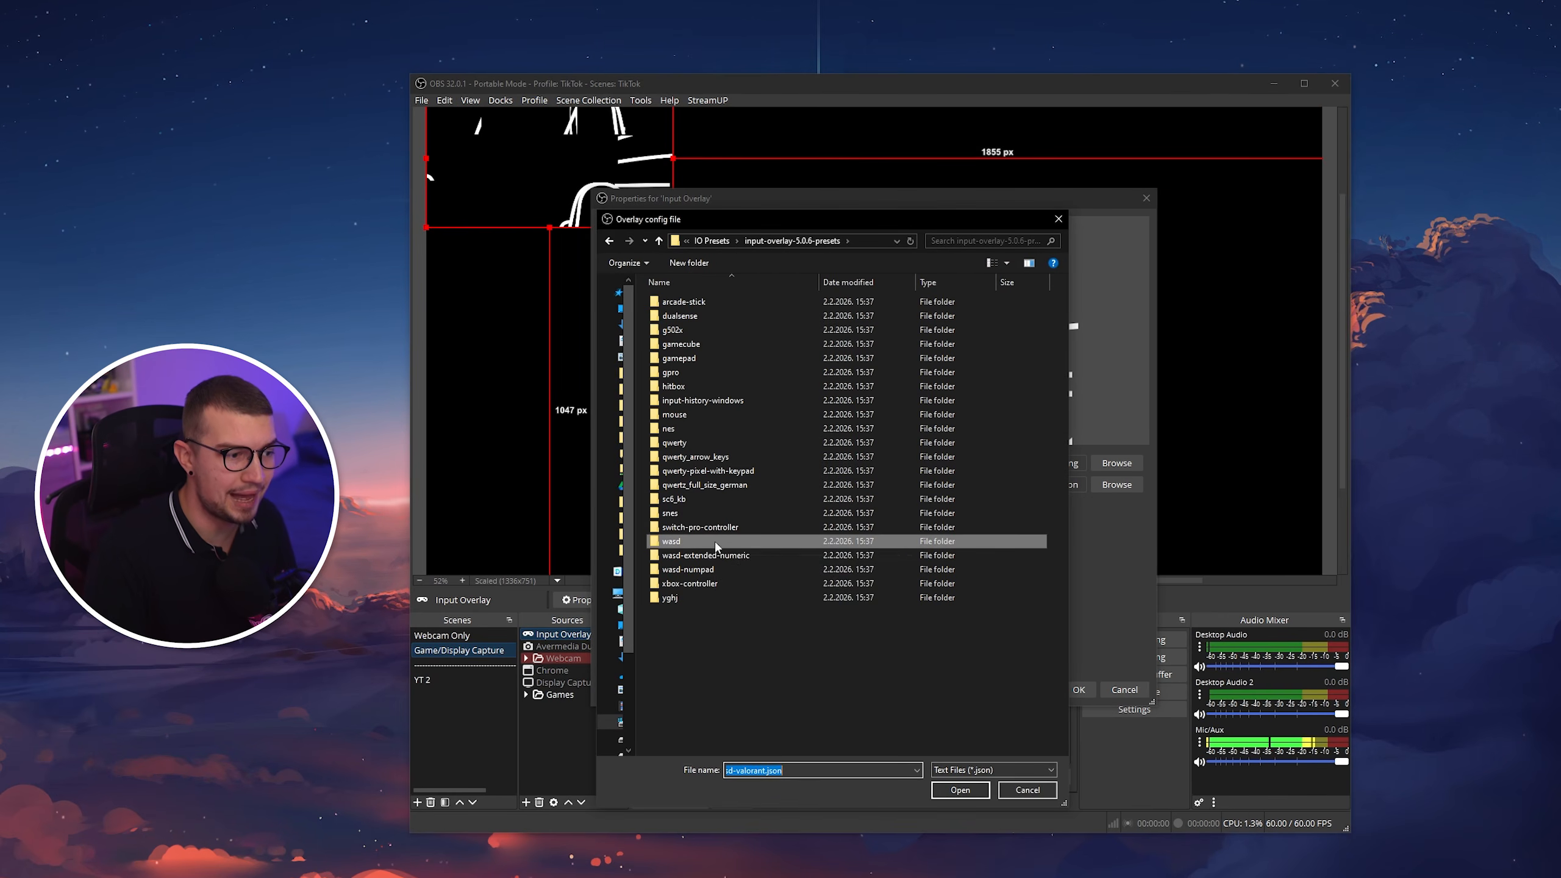
double_click(689, 584)
double_click(687, 360)
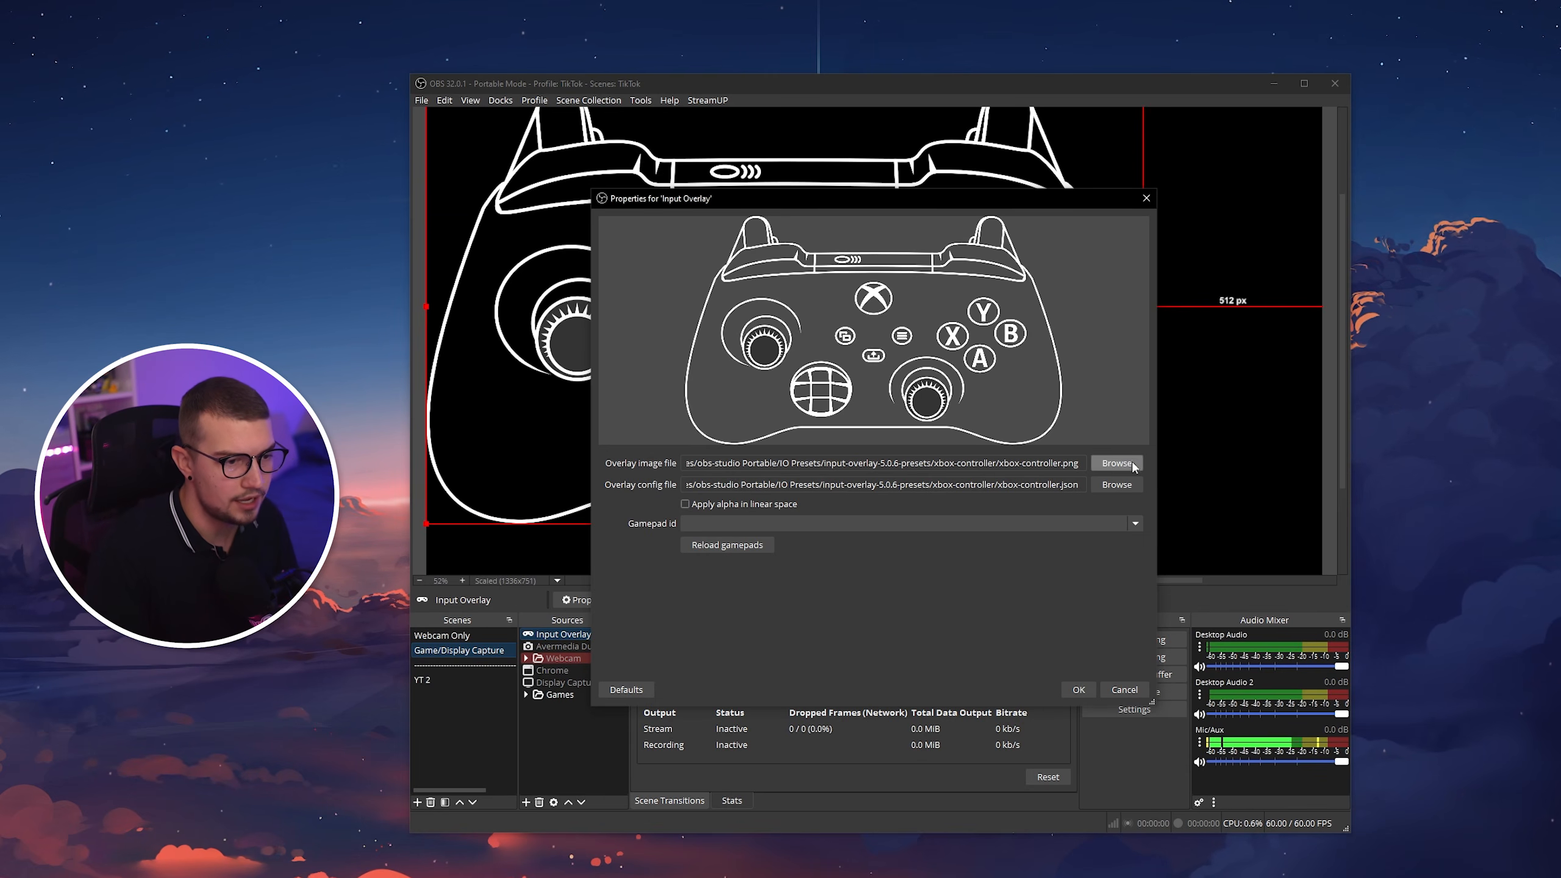
left_click(1081, 690)
Scale the controller overlay down and place it about 64 px from the canvas's left edge and 133 px from its top.
left_click_drag(1142, 524, 806, 320)
left_click_drag(581, 191, 603, 235)
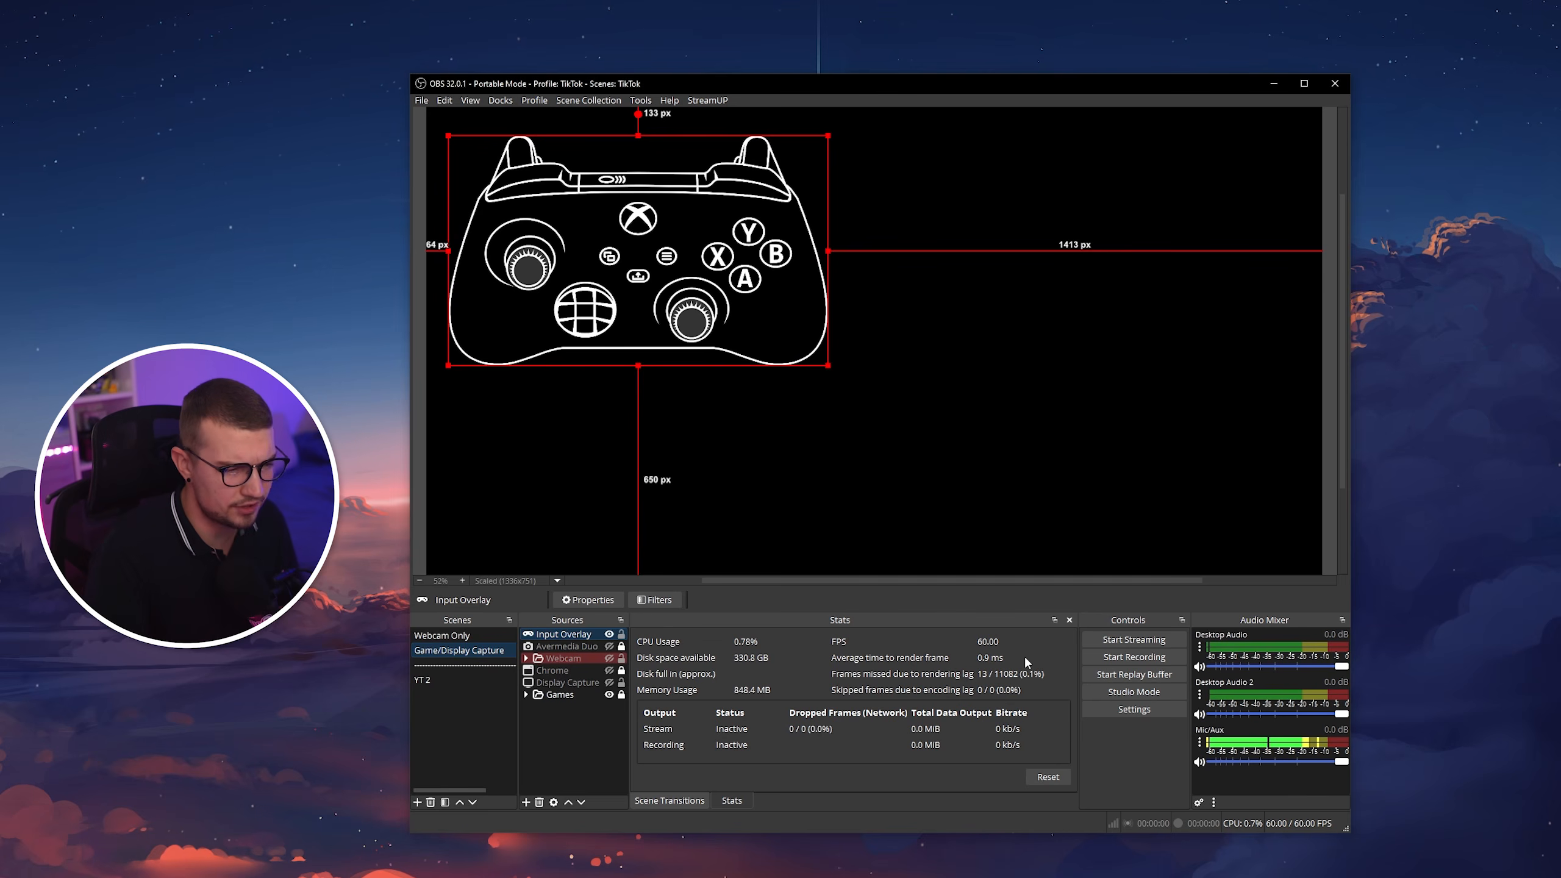
Change the Input Overlay source's image to wasd.png and its config to wasd-full.json from the wasd preset folder.
double_click(586, 638)
left_click(1117, 463)
double_click(688, 541)
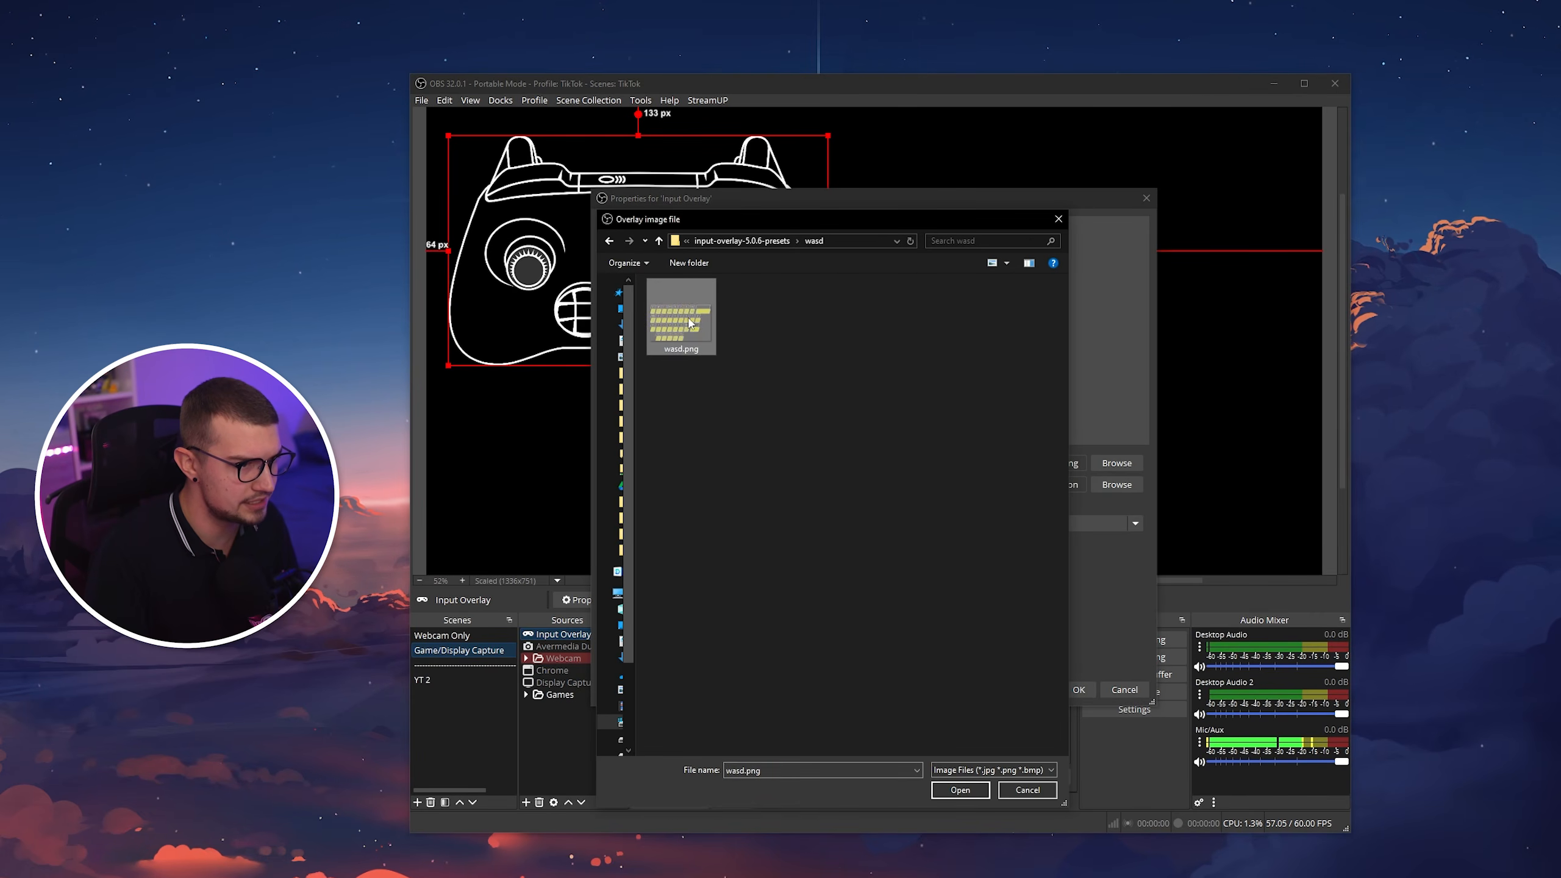
double_click(688, 317)
left_click(1116, 484)
left_click(762, 242)
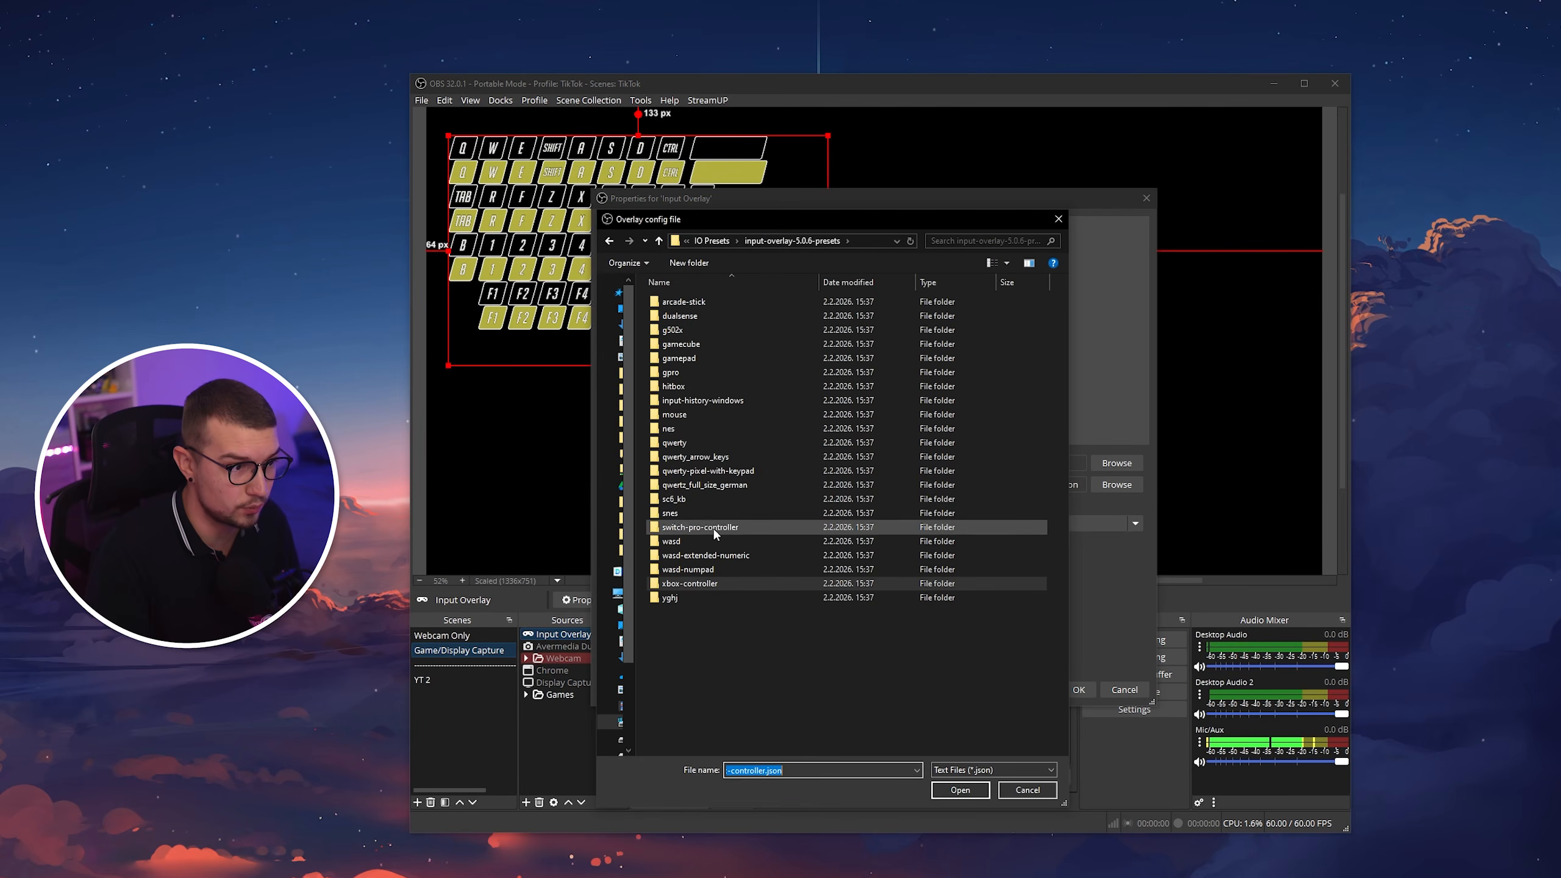
double_click(713, 541)
double_click(706, 315)
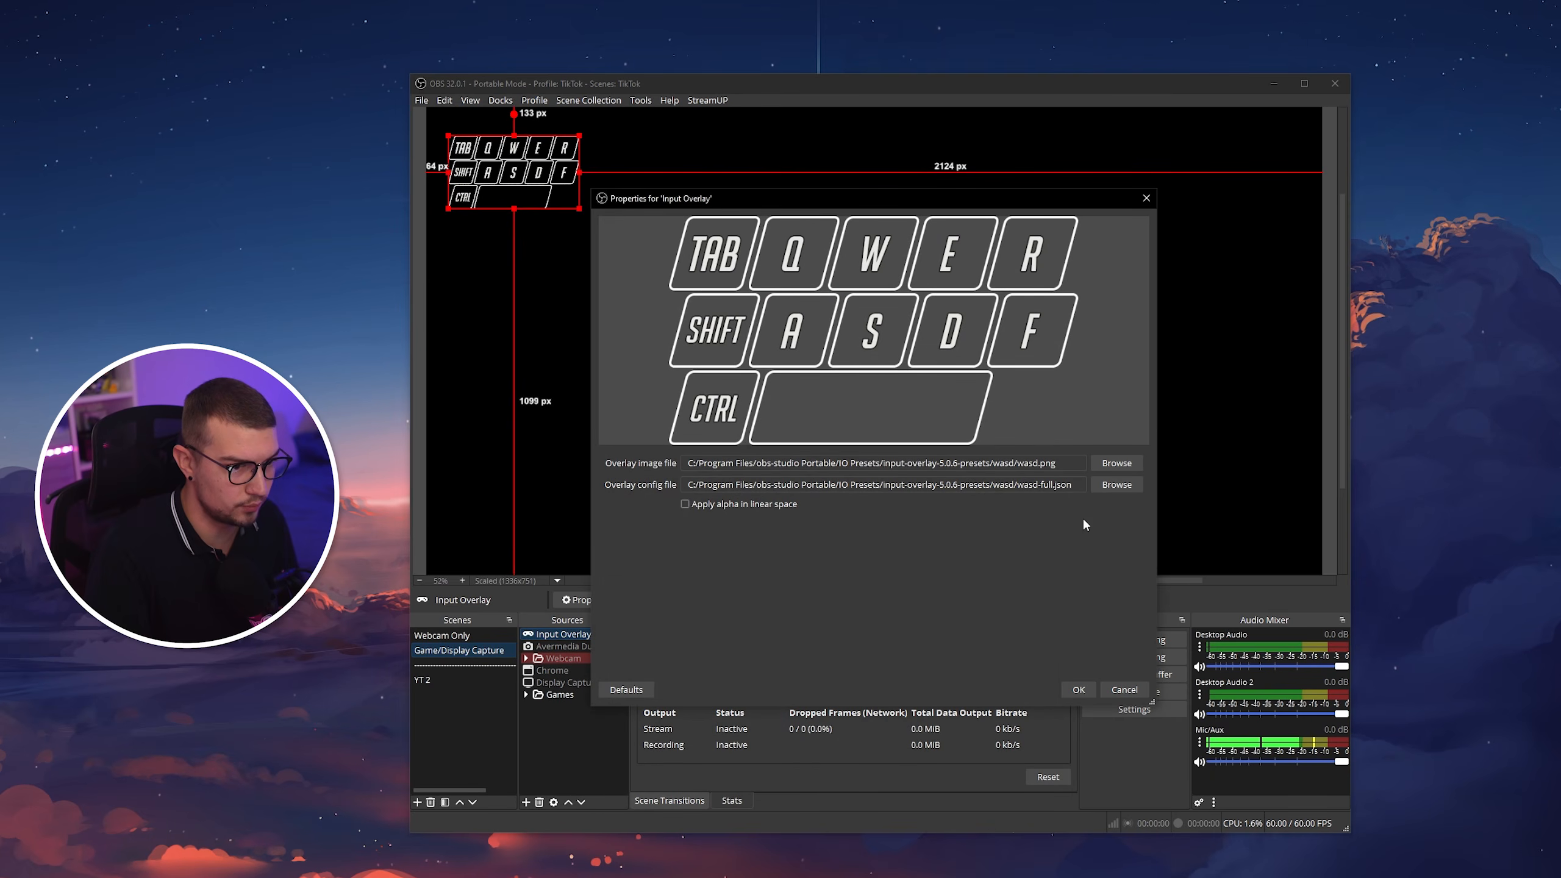
left_click(1079, 690)
Test the keyboard overlay's response to the W, A, S and D keys.
key("s")
key("w")
key("a")
key("d")
key("w")
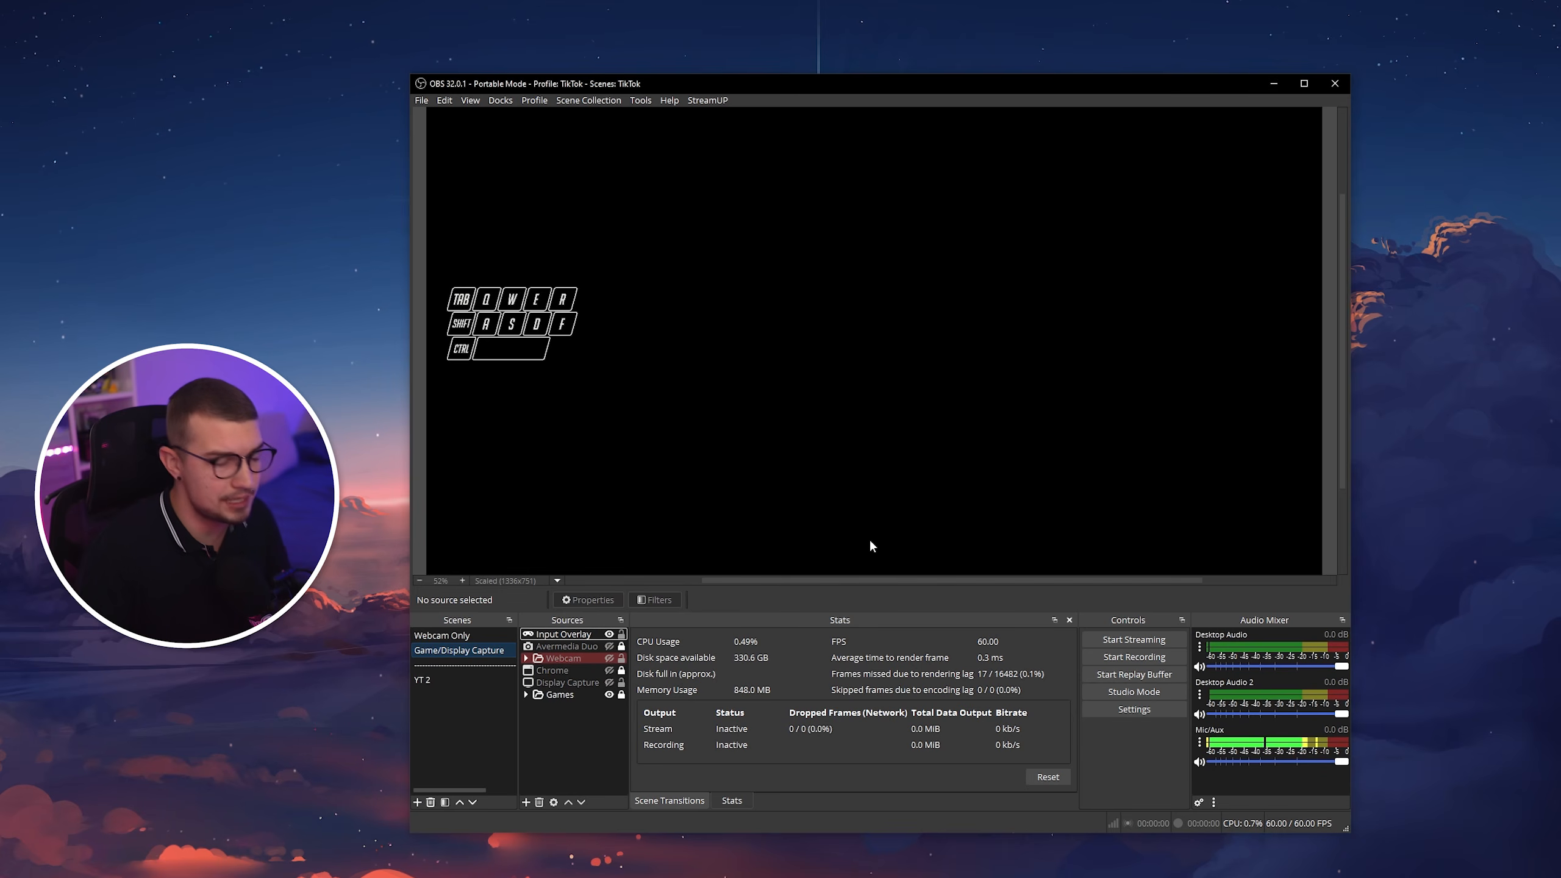
Add a second Input Overlay source to the scene with the default name Input Overlay 2.
right_click(583, 707)
mouse_move(615, 718)
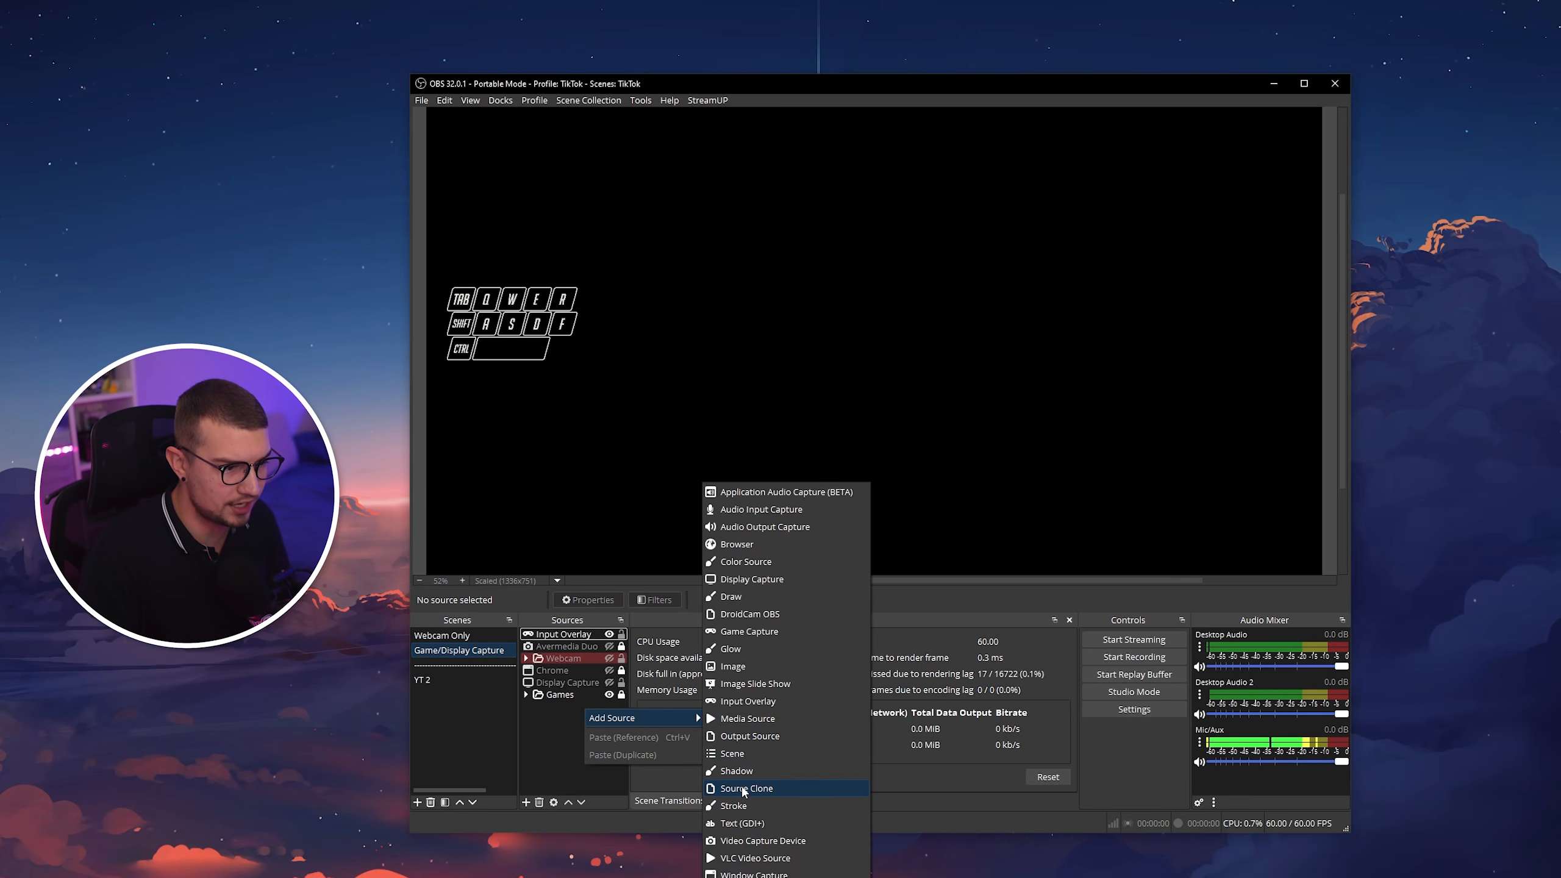
left_click(739, 702)
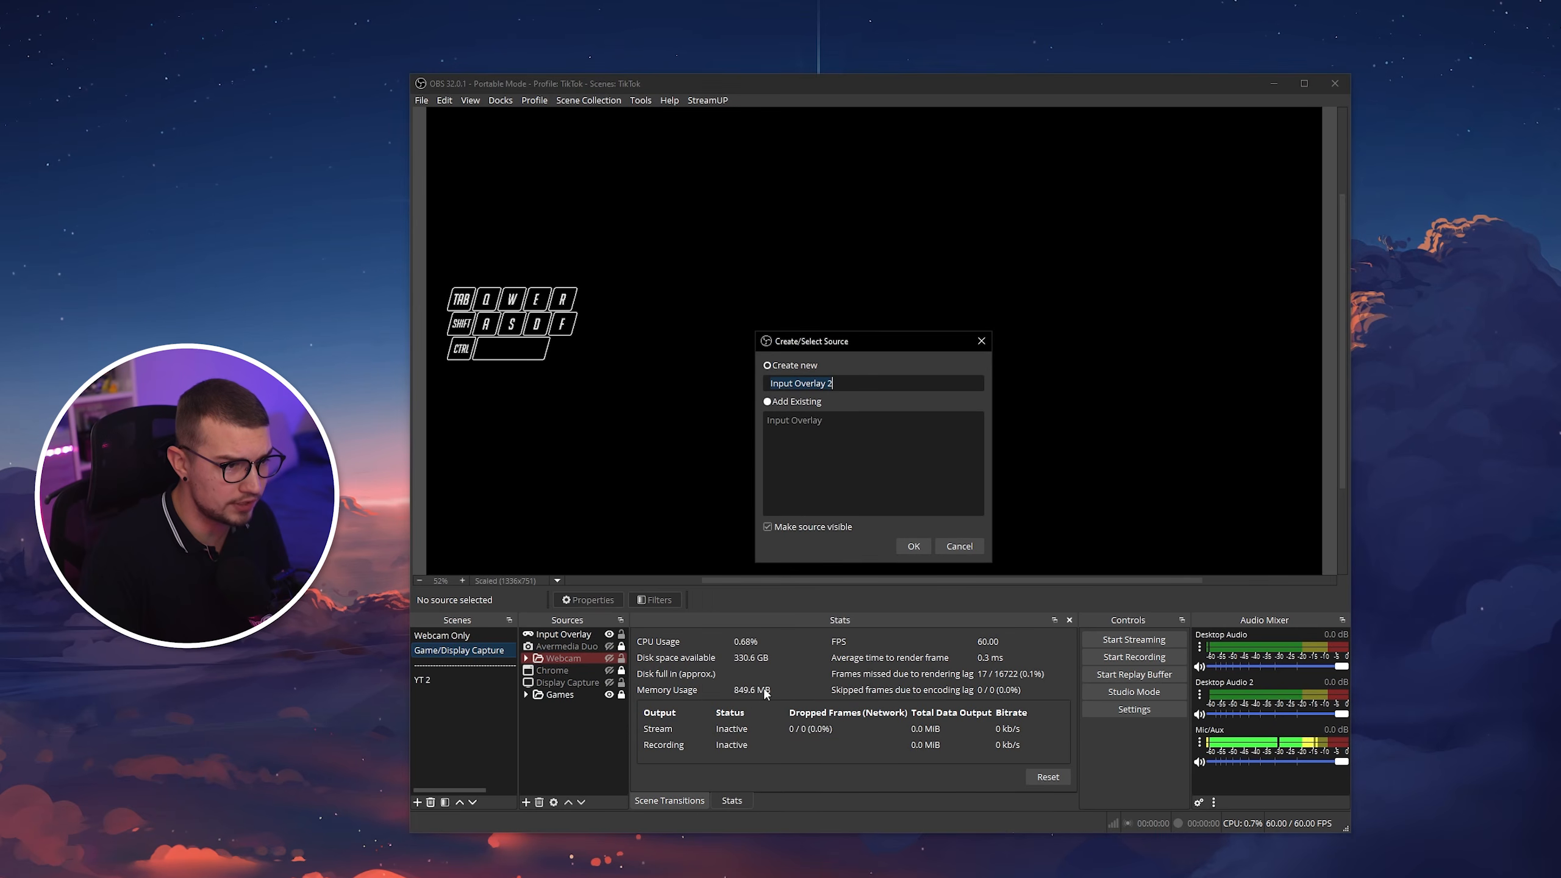
left_click(920, 543)
Set Input Overlay 2 to mouse.png and mouse-no-movement.json from the mouse preset folder, and apply the properties.
left_click(1125, 469)
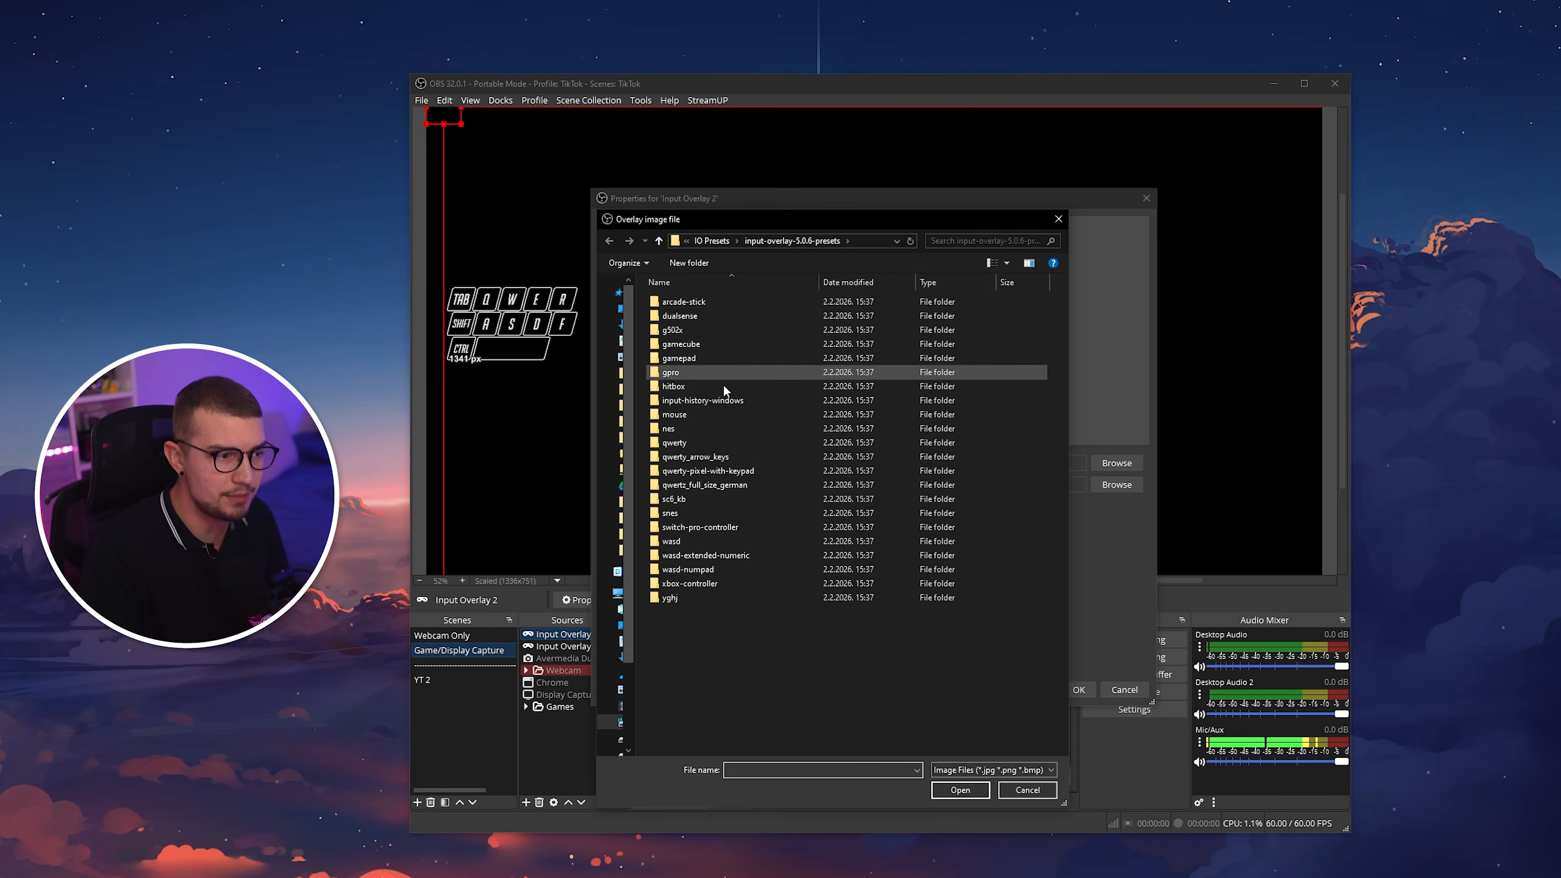
double_click(676, 415)
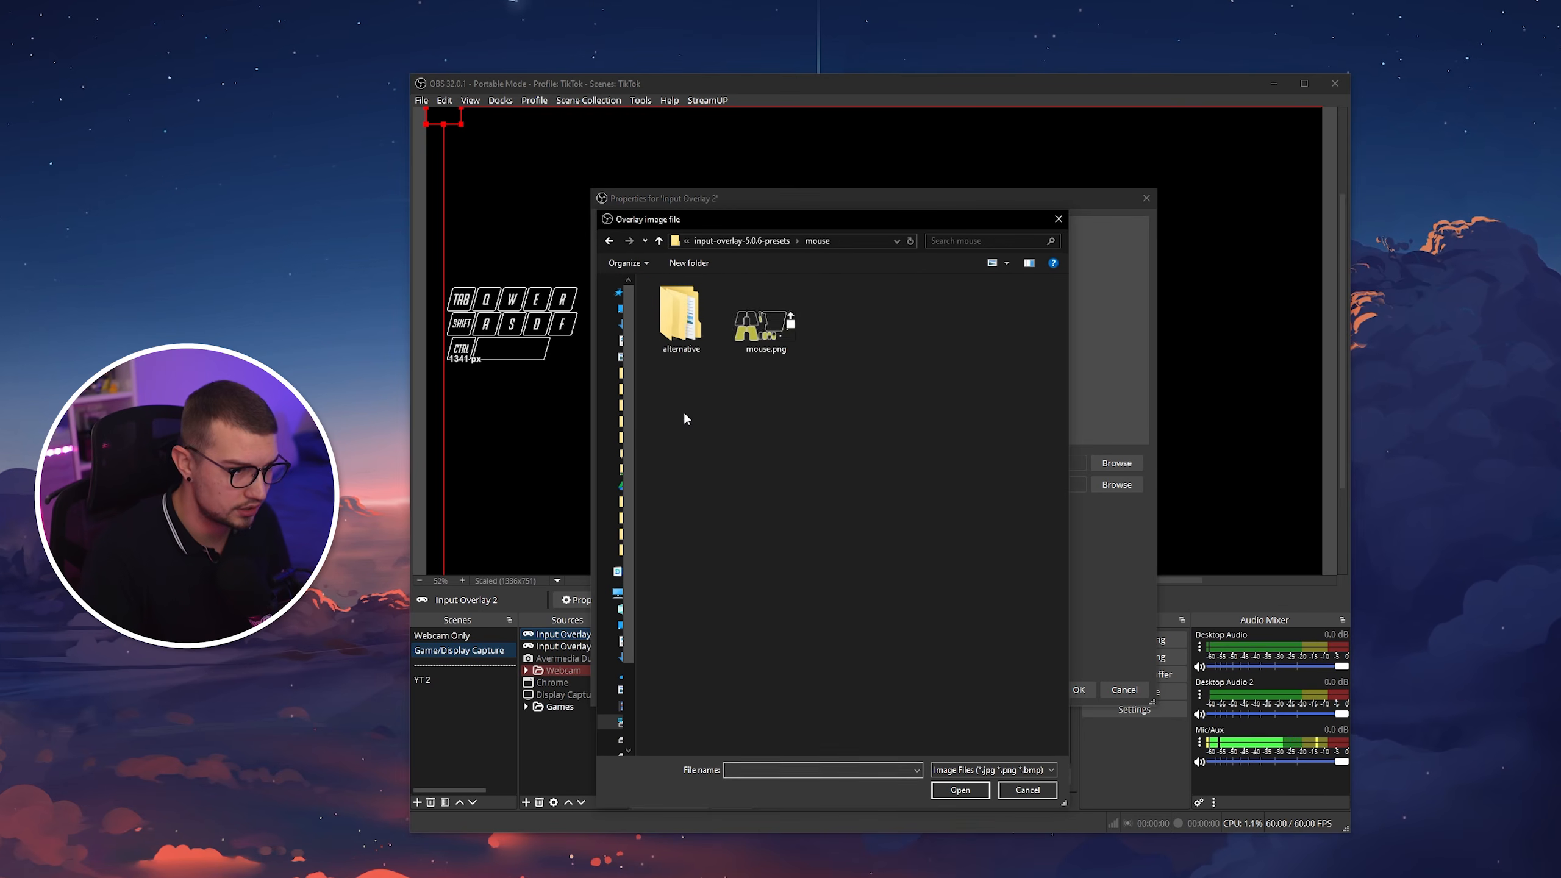
double_click(777, 324)
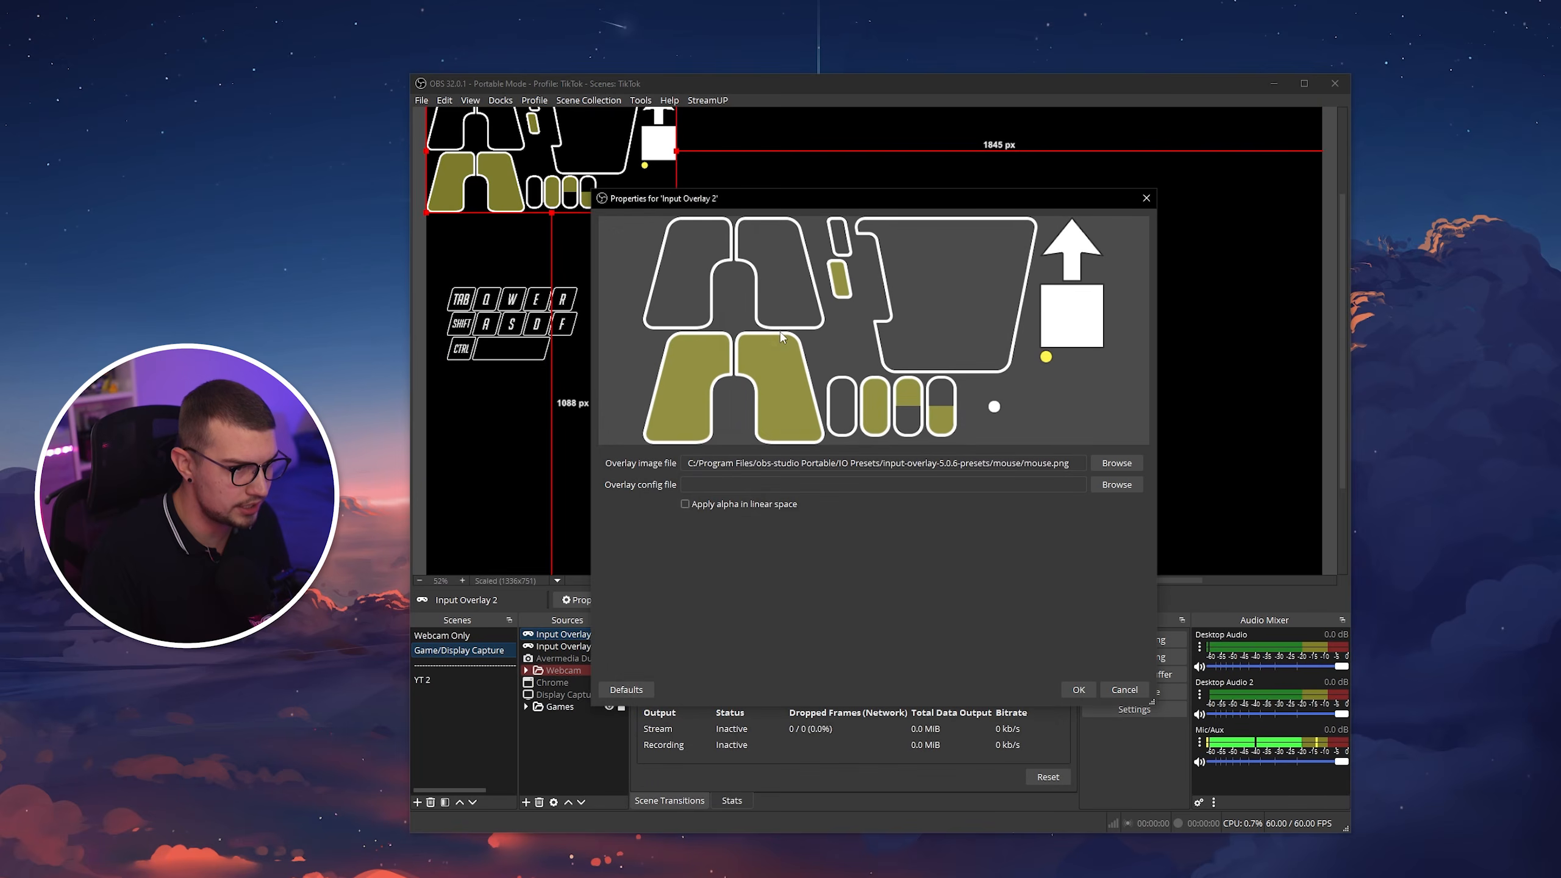
left_click(1106, 488)
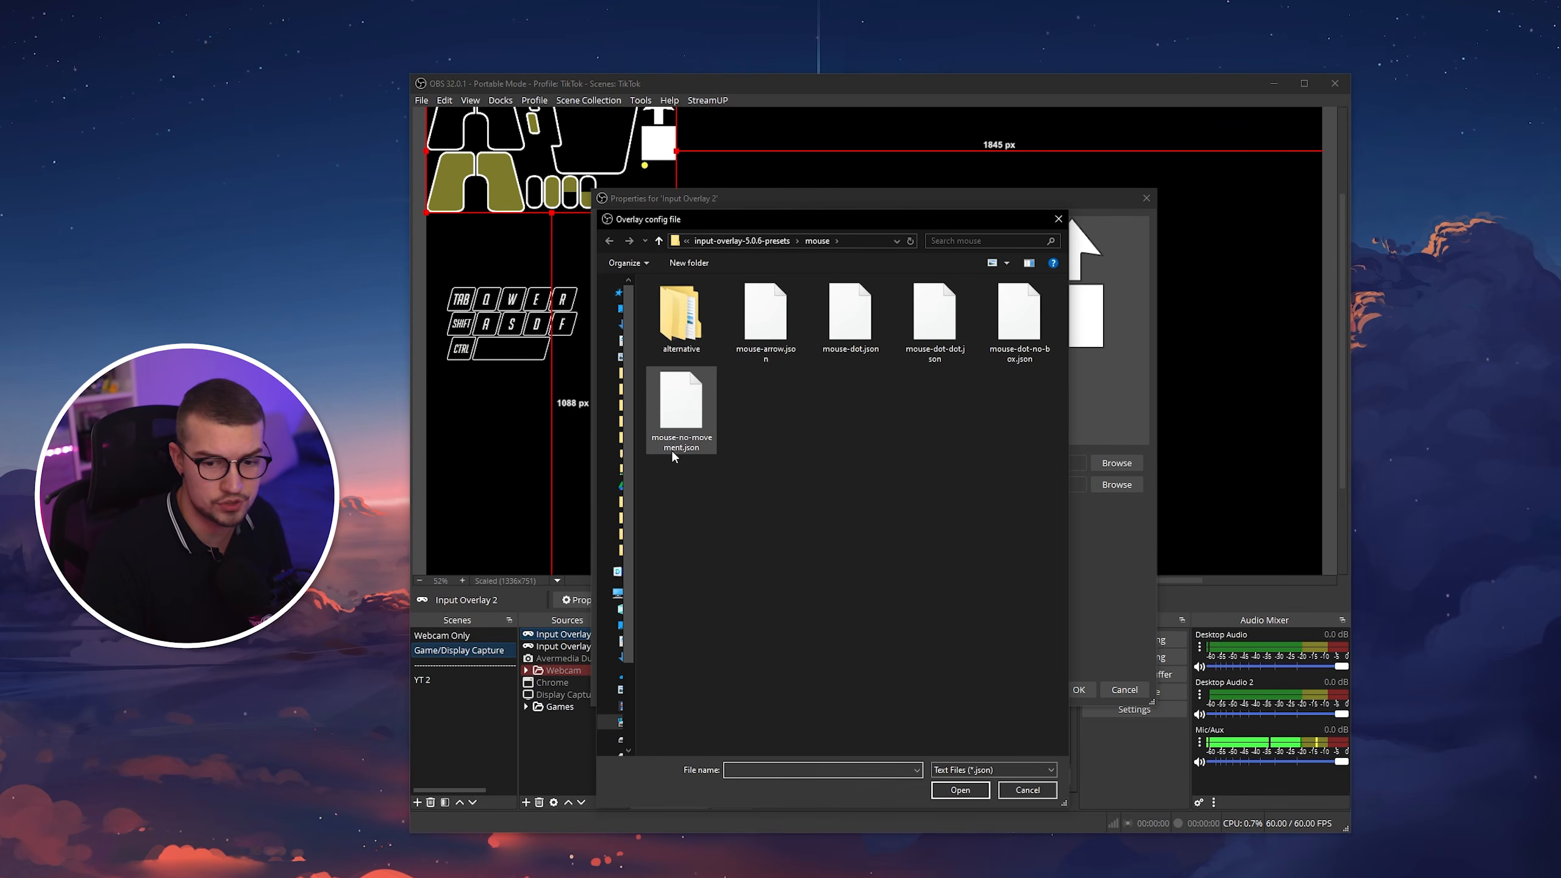
double_click(694, 406)
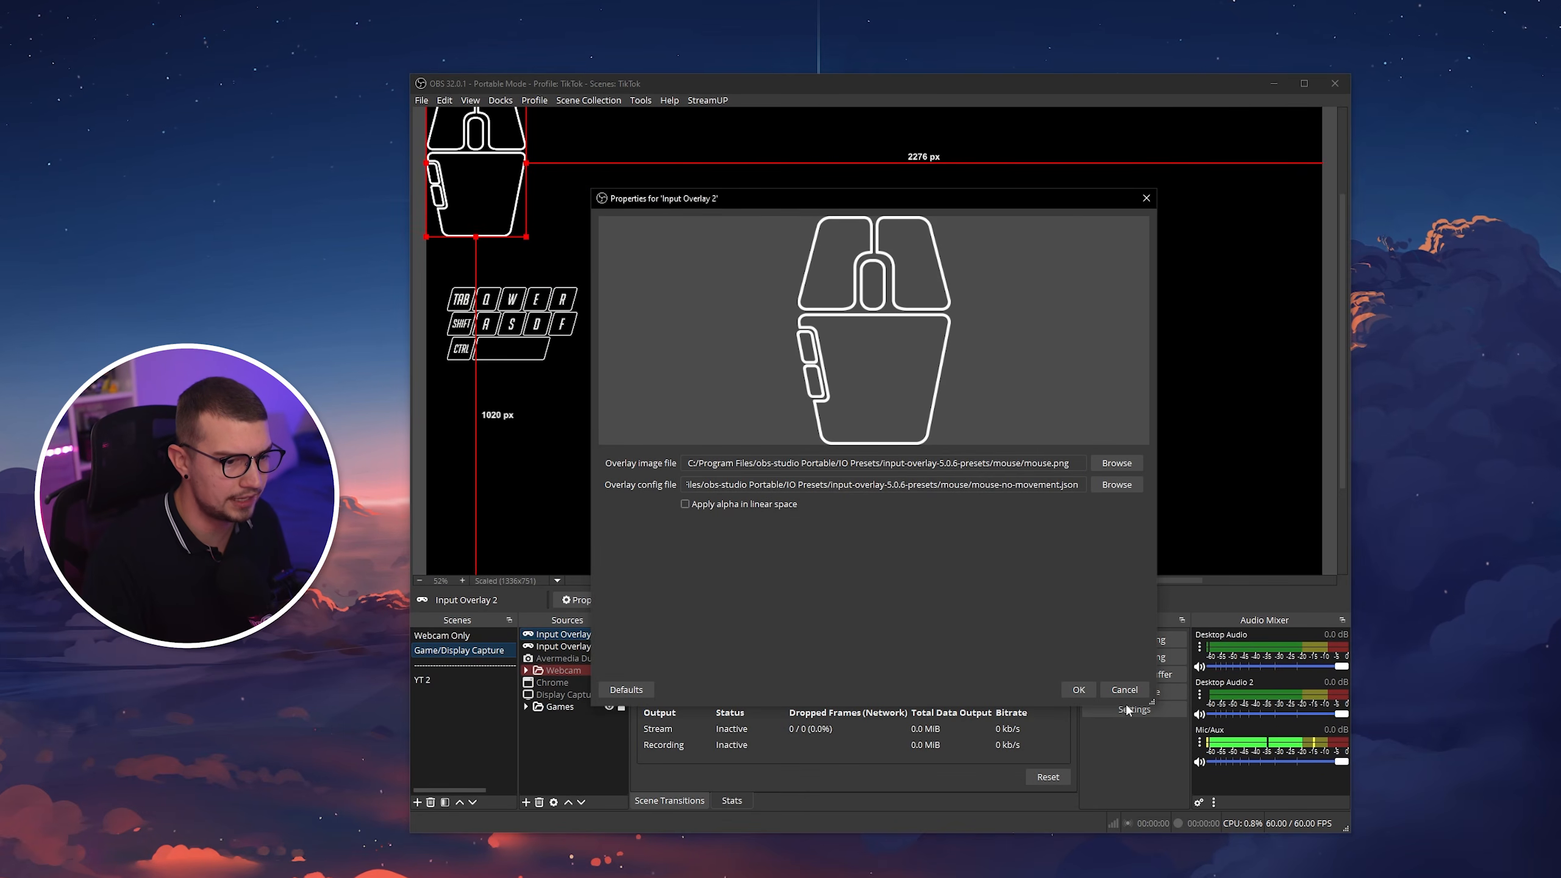
left_click(1078, 689)
Scale the mouse overlay down and place it directly to the right of the keyboard overlay, about 555 px below the canvas's top edge.
left_click_drag(498, 181, 686, 341)
left_click_drag(713, 246, 674, 305)
left_click_drag(651, 362, 623, 342)
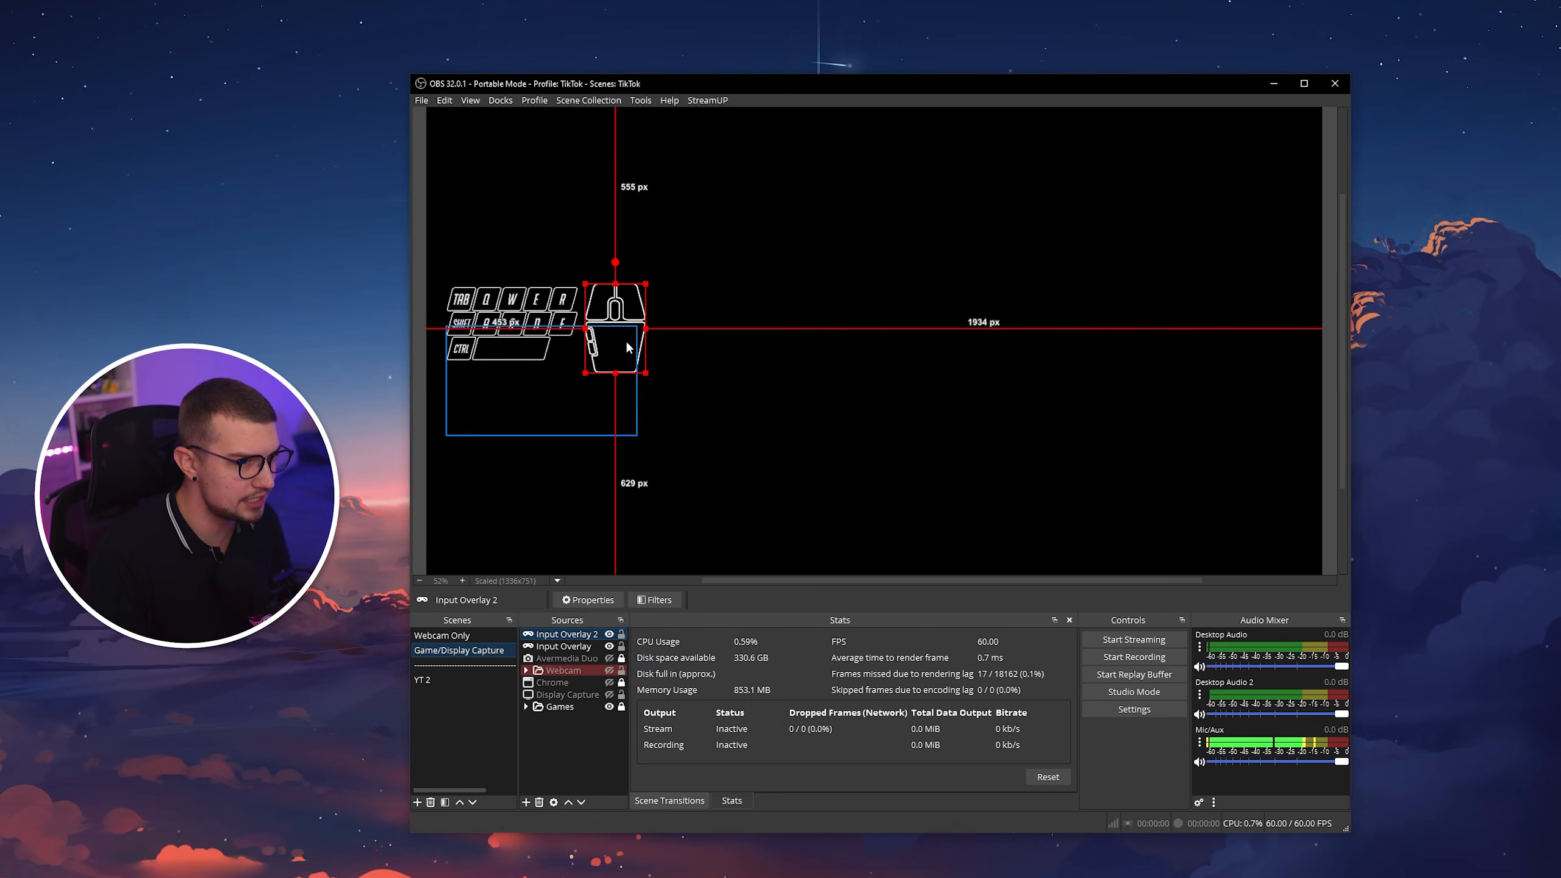
left_click(608, 399)
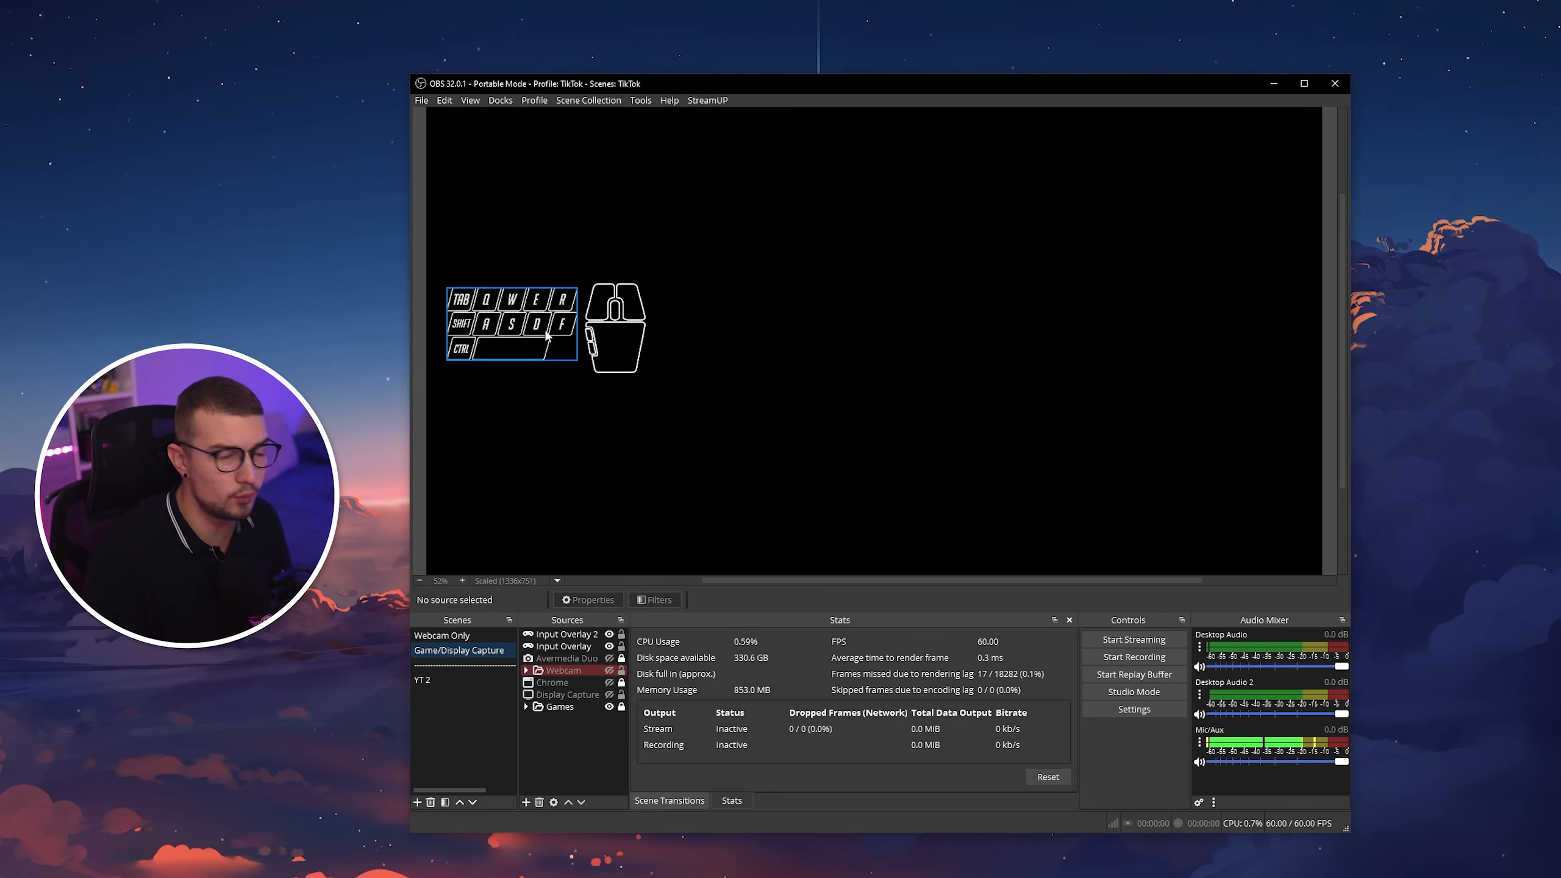
Group the Input Overlay and Input Overlay 2 sources, and shift the collapsed group slightly right and down on the canvas.
left_click(569, 634)
left_click(576, 646)
right_click(580, 647)
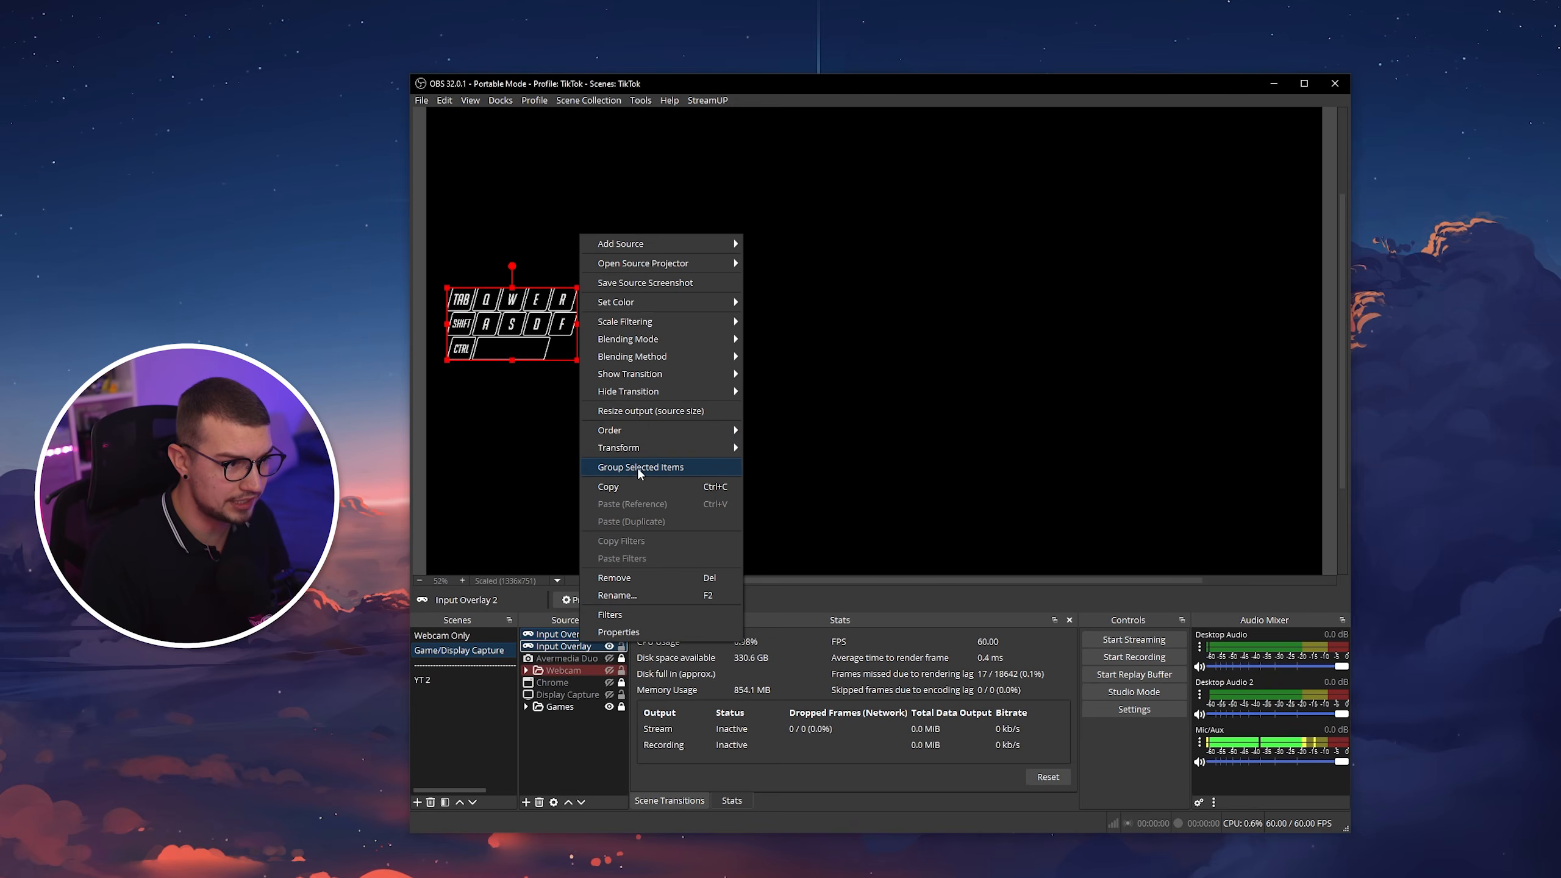
left_click(644, 466)
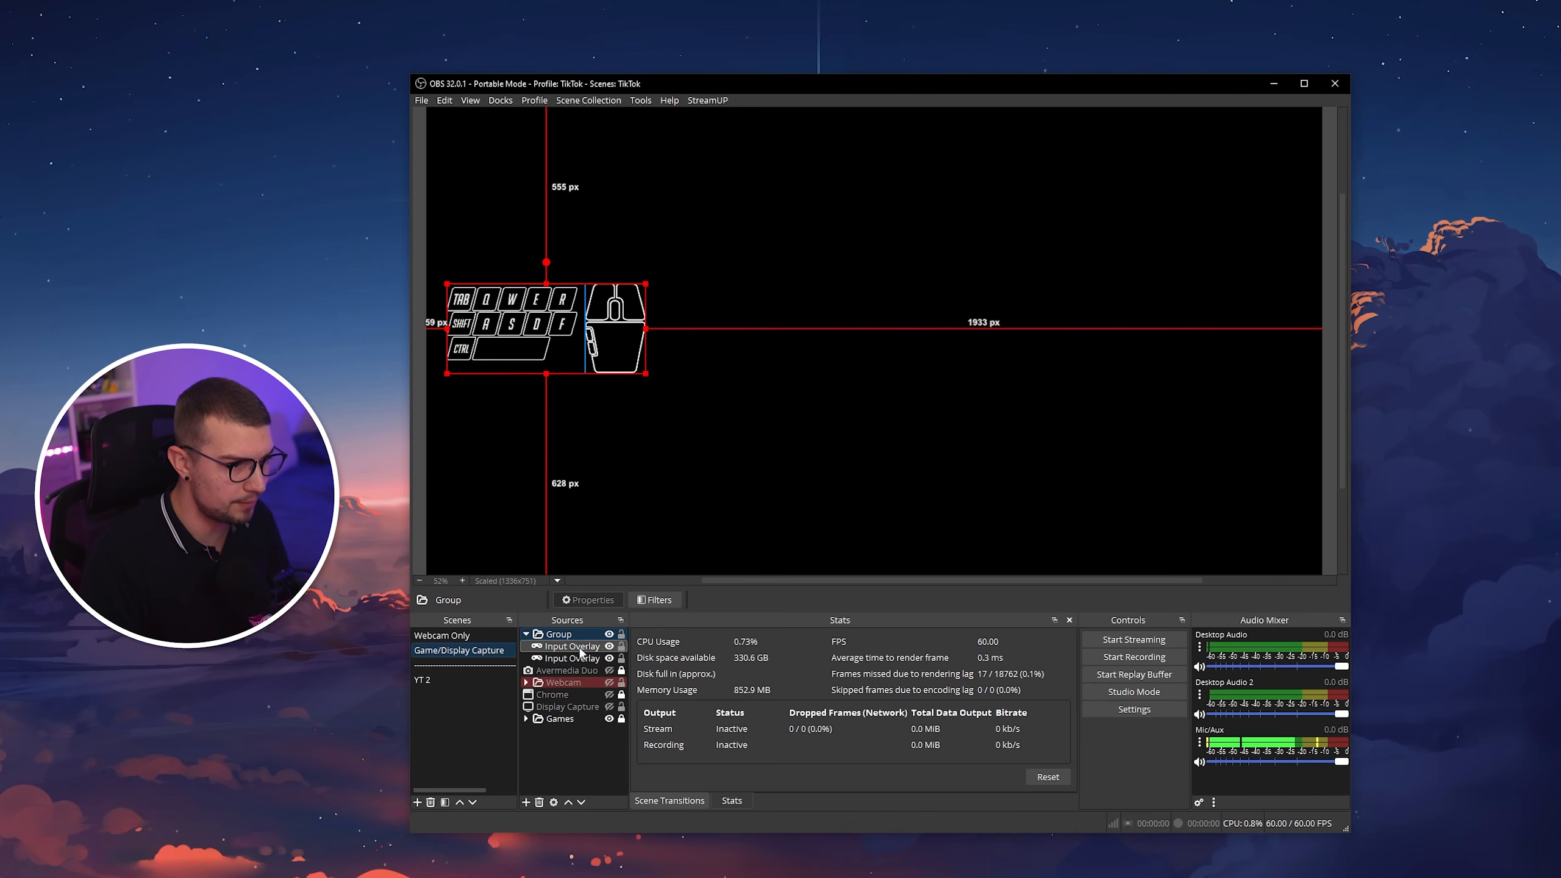
left_click(527, 635)
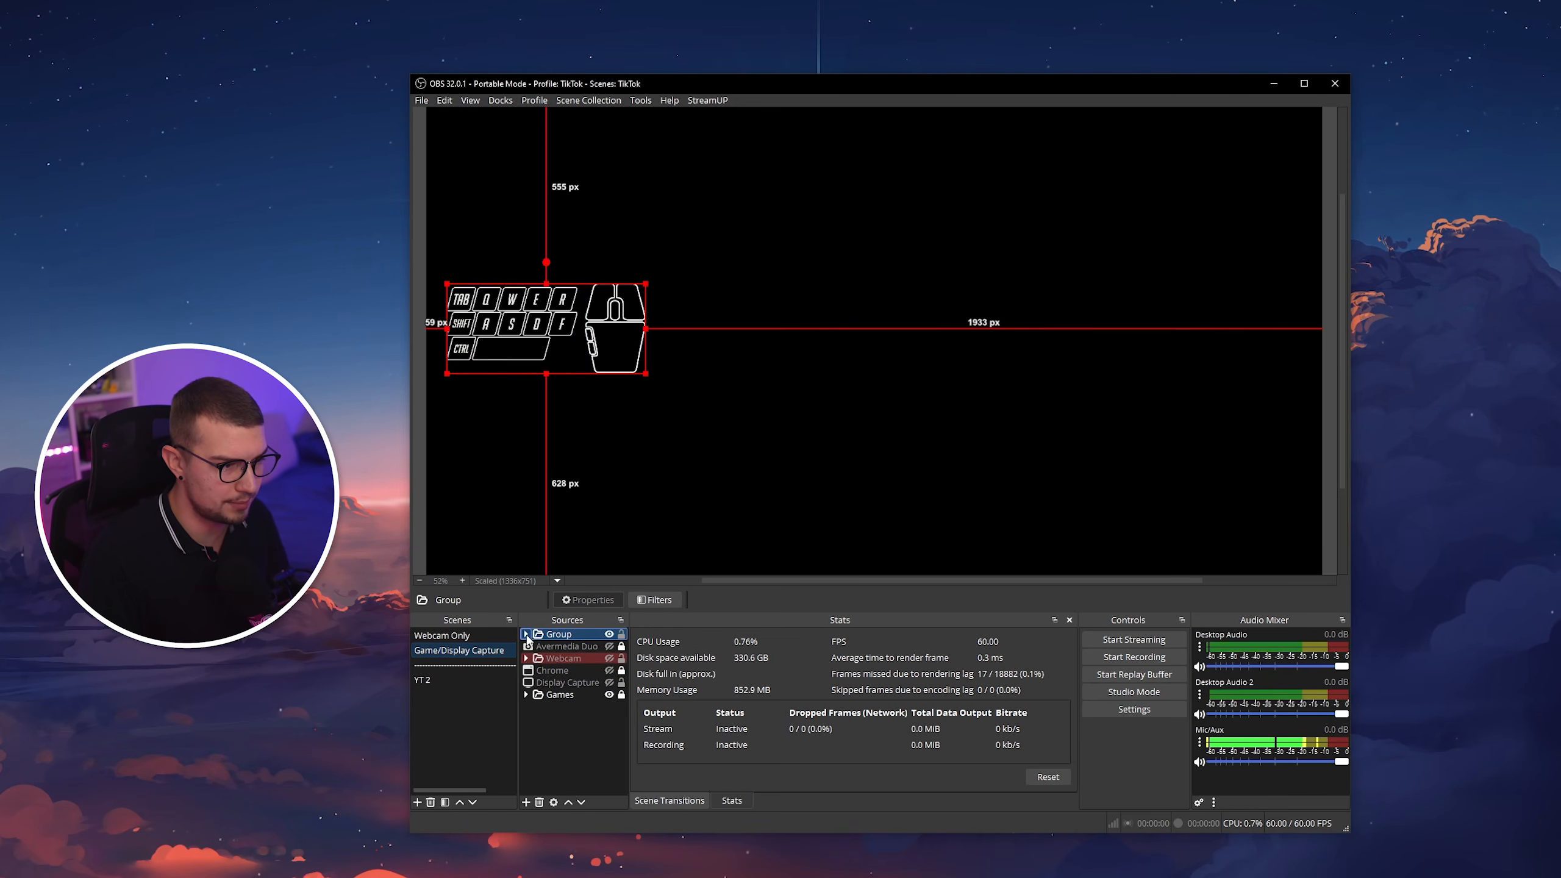
left_click_drag(567, 312, 631, 328)
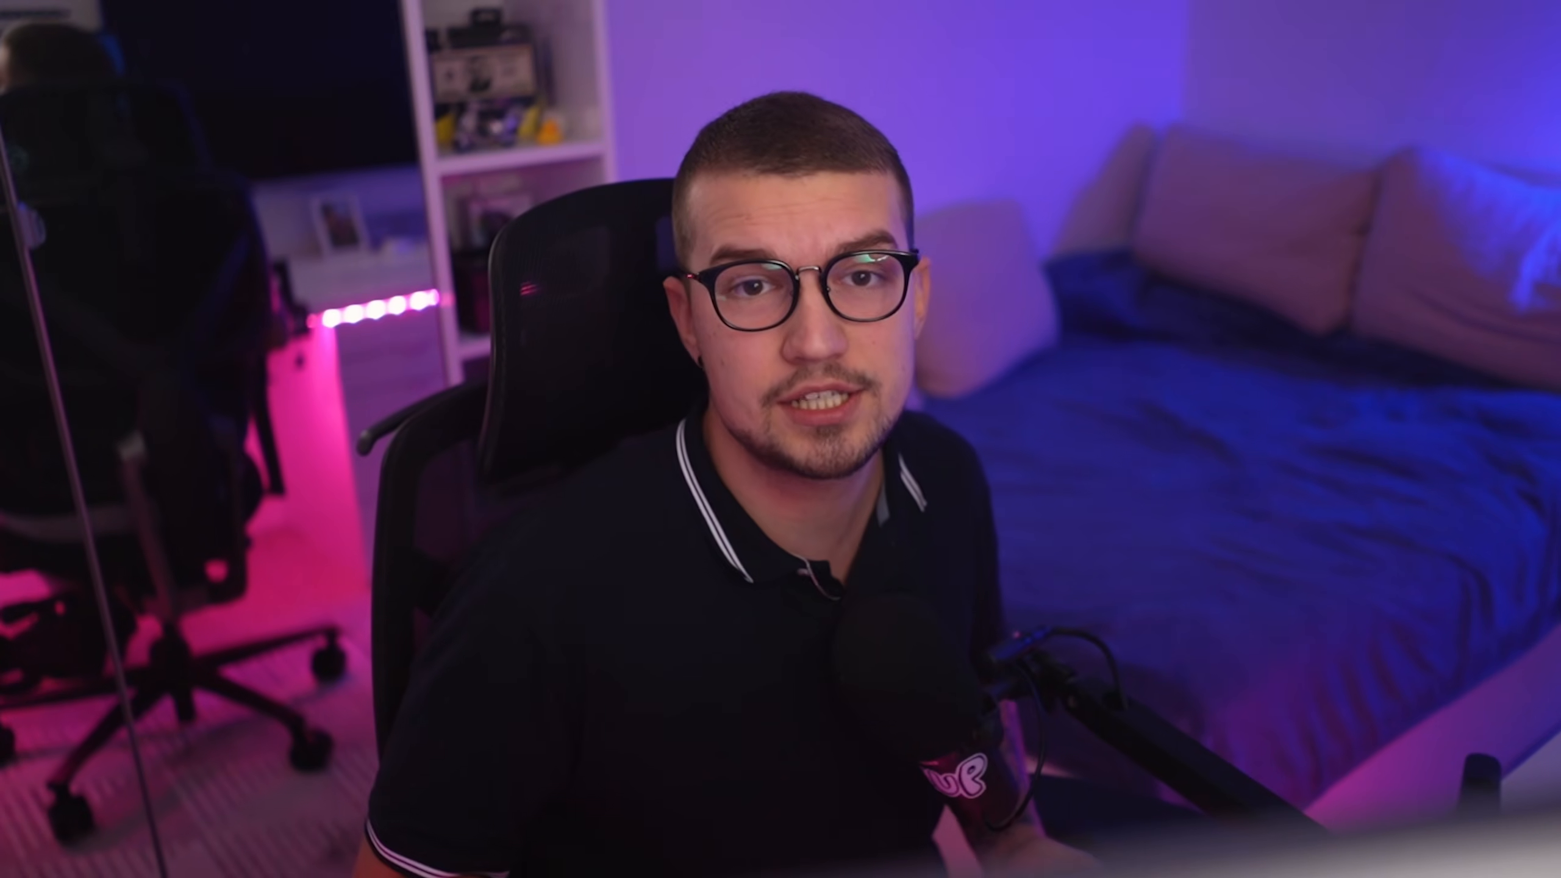